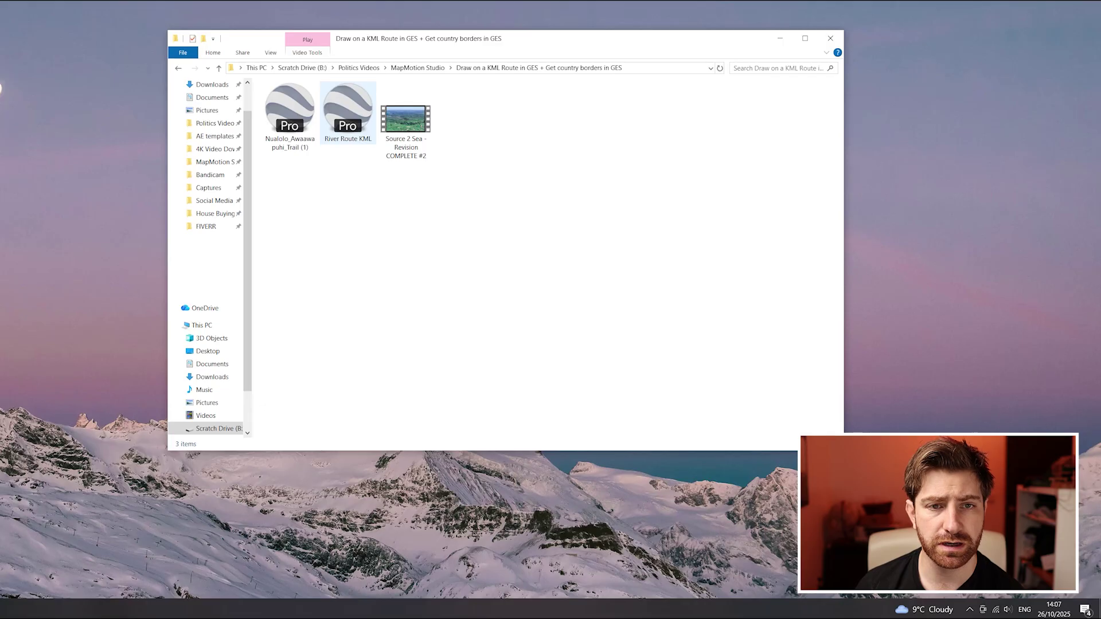
# Load the River Route KML file in Google Earth Pro and open the properties of the path inside it.
pyautogui.doubleClick(348, 110)
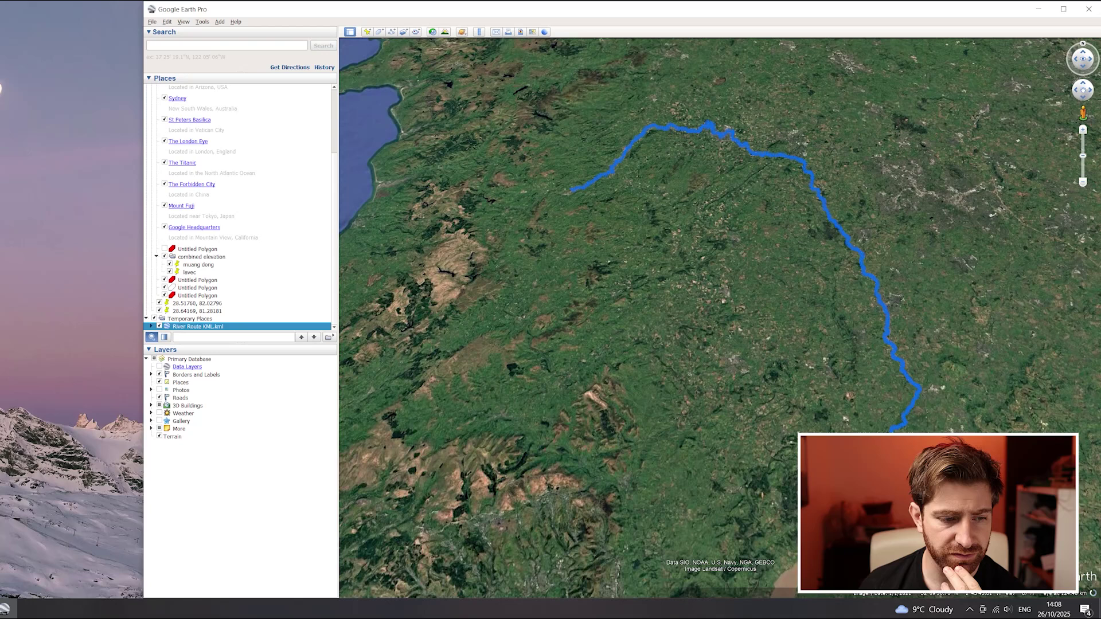
pyautogui.click(151, 327)
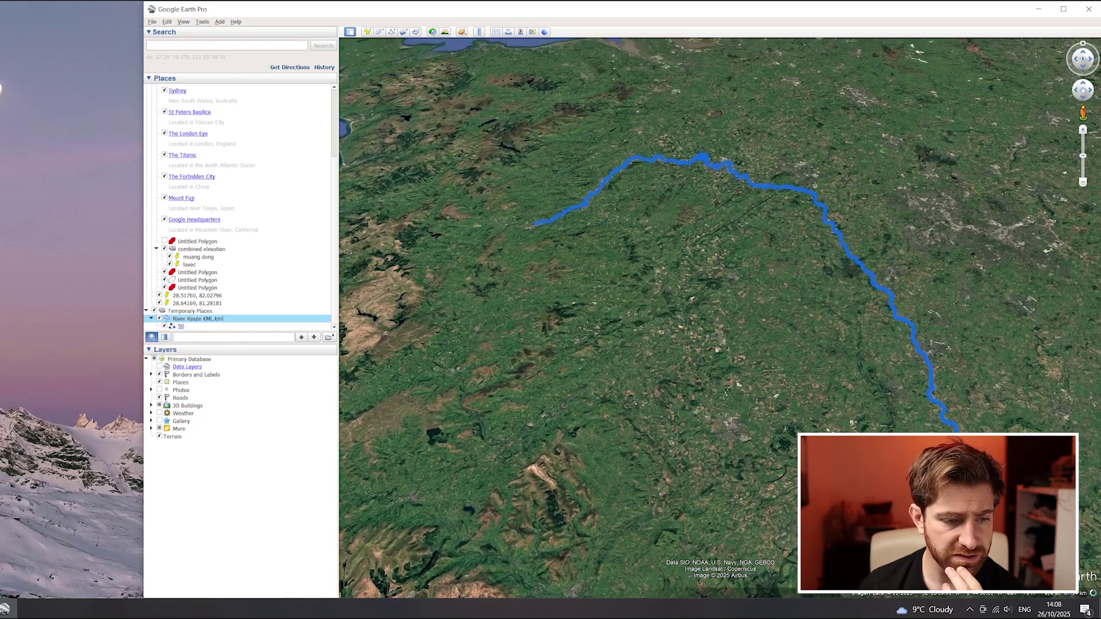
pyautogui.rightClick(173, 326)
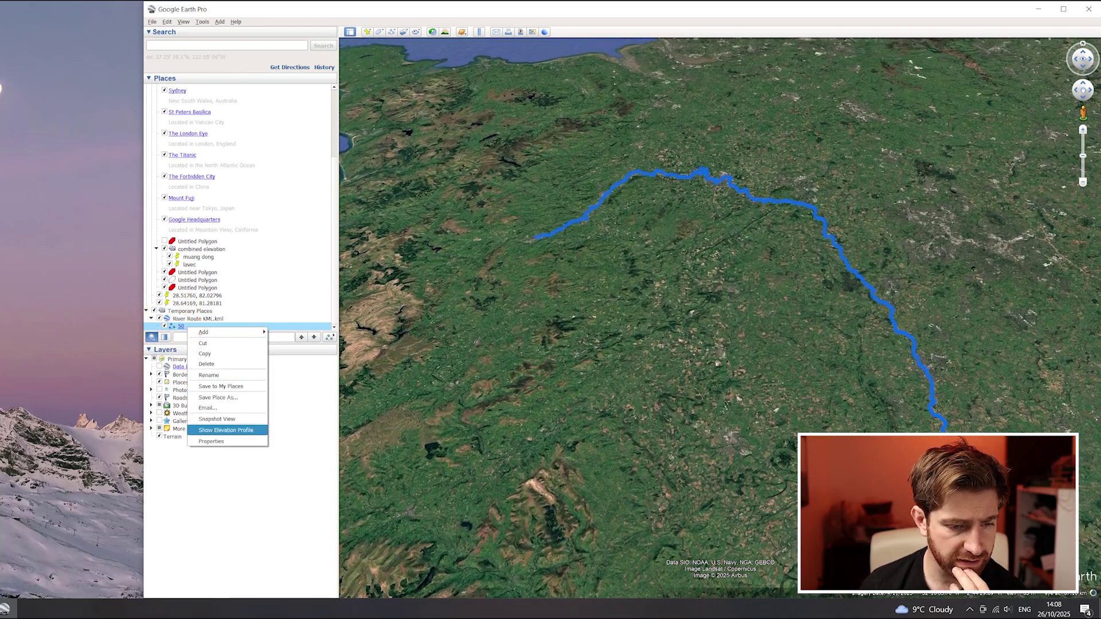
pyautogui.click(208, 442)
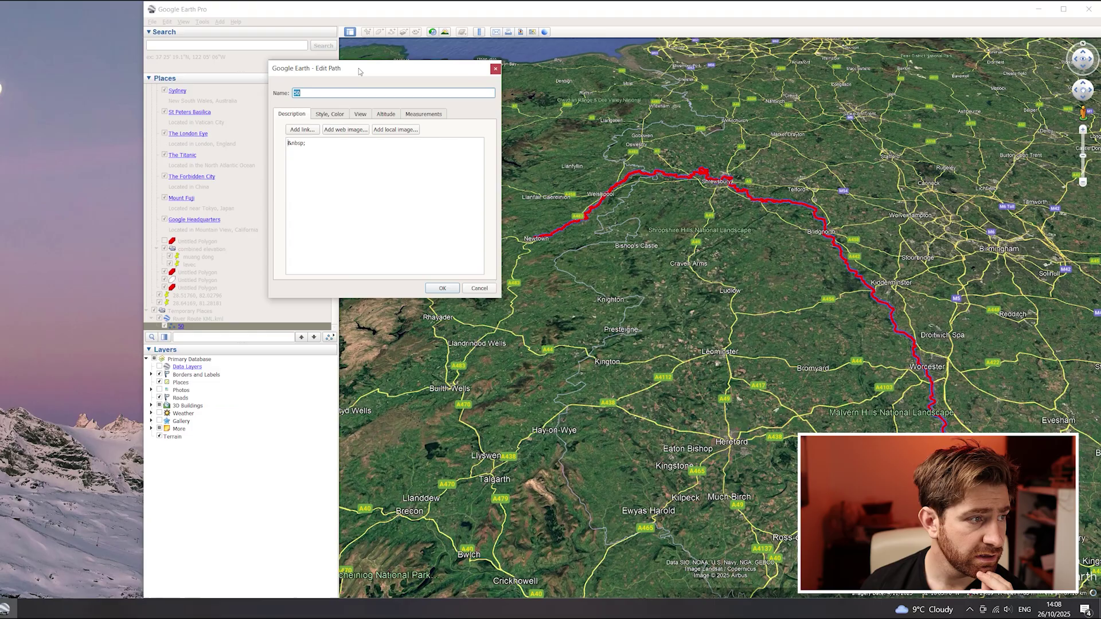
# Set the river path's line colour to orange-red and save the path as a KML file named 50.
pyautogui.click(341, 114)
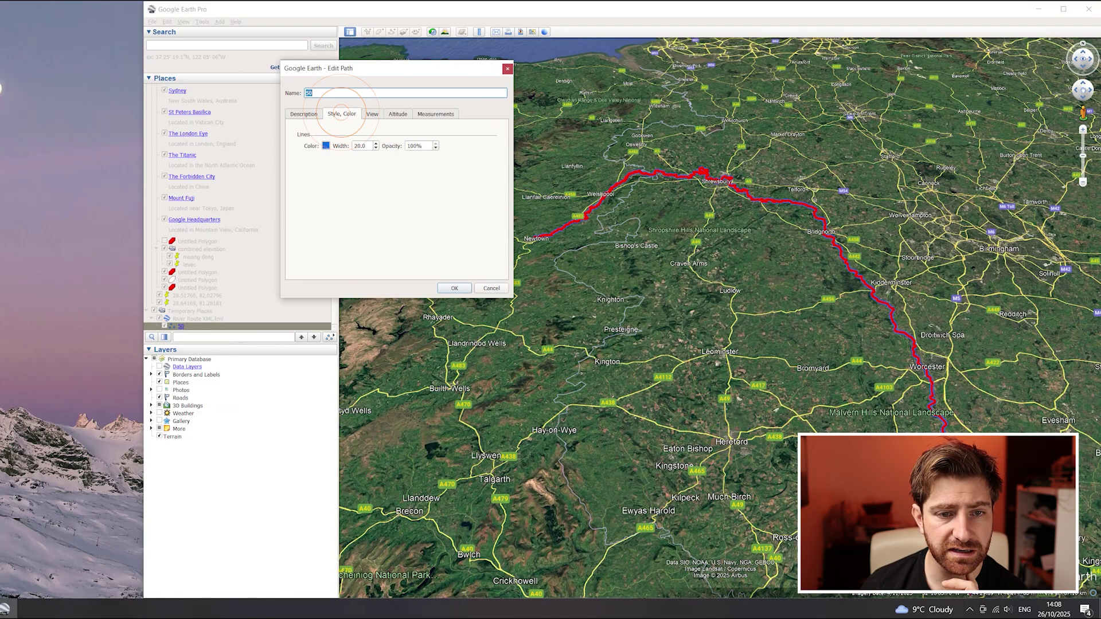
pyautogui.click(326, 145)
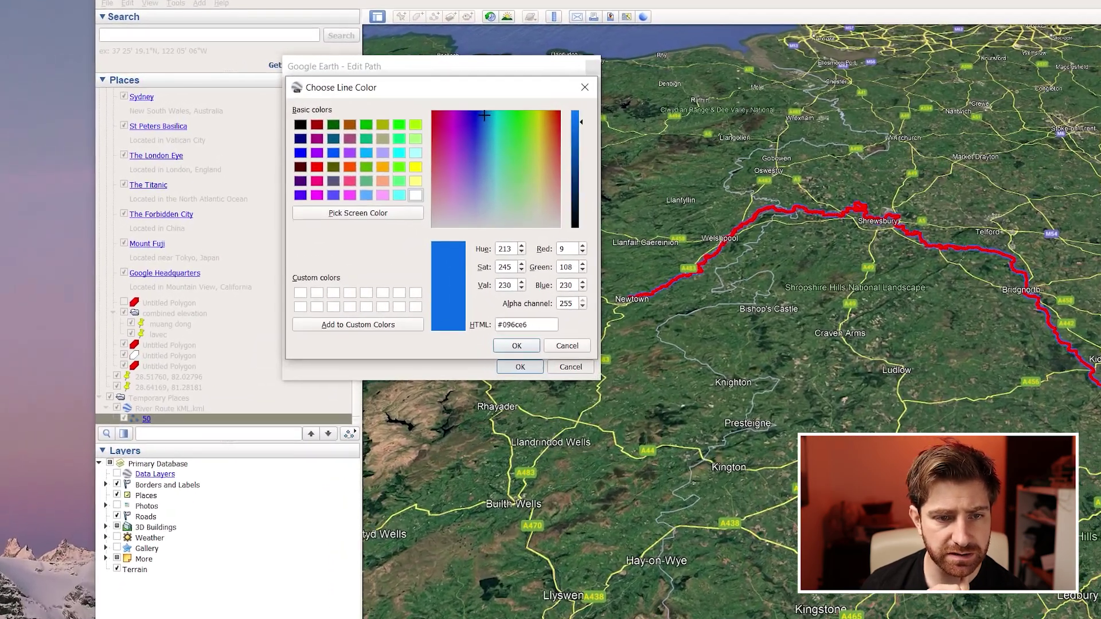
pyautogui.click(329, 142)
pyautogui.press('Return')
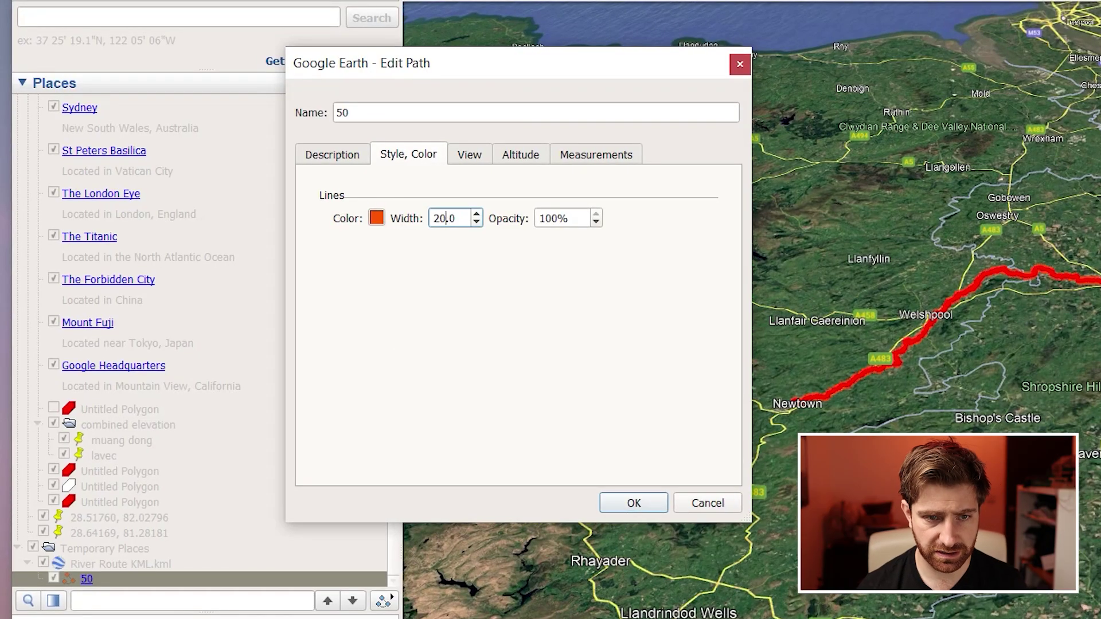
pyautogui.press('Return')
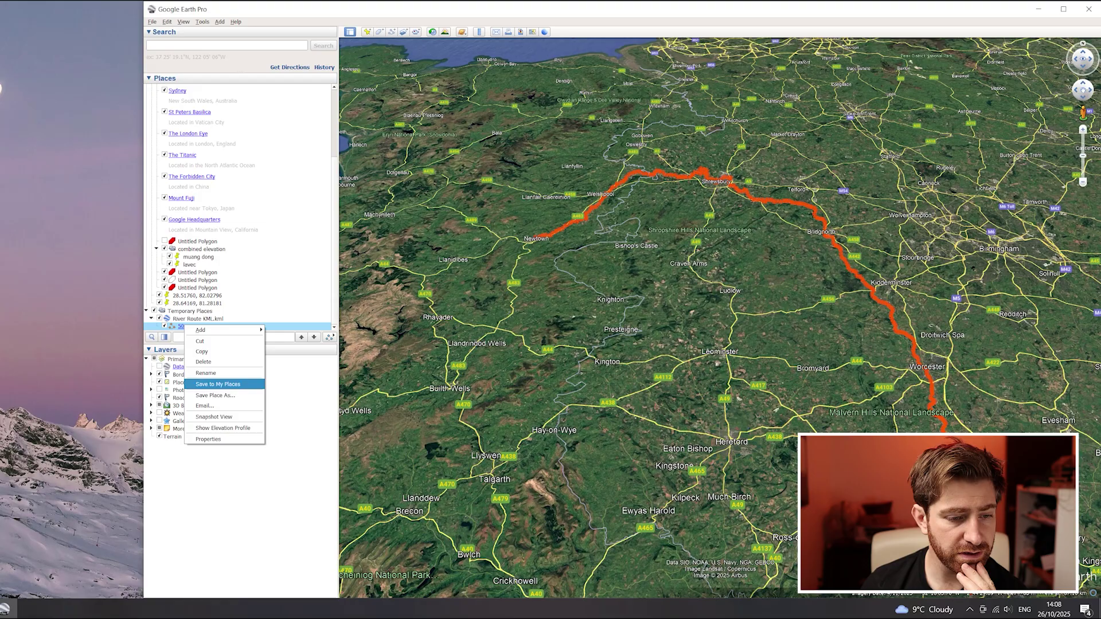
pyautogui.click(211, 396)
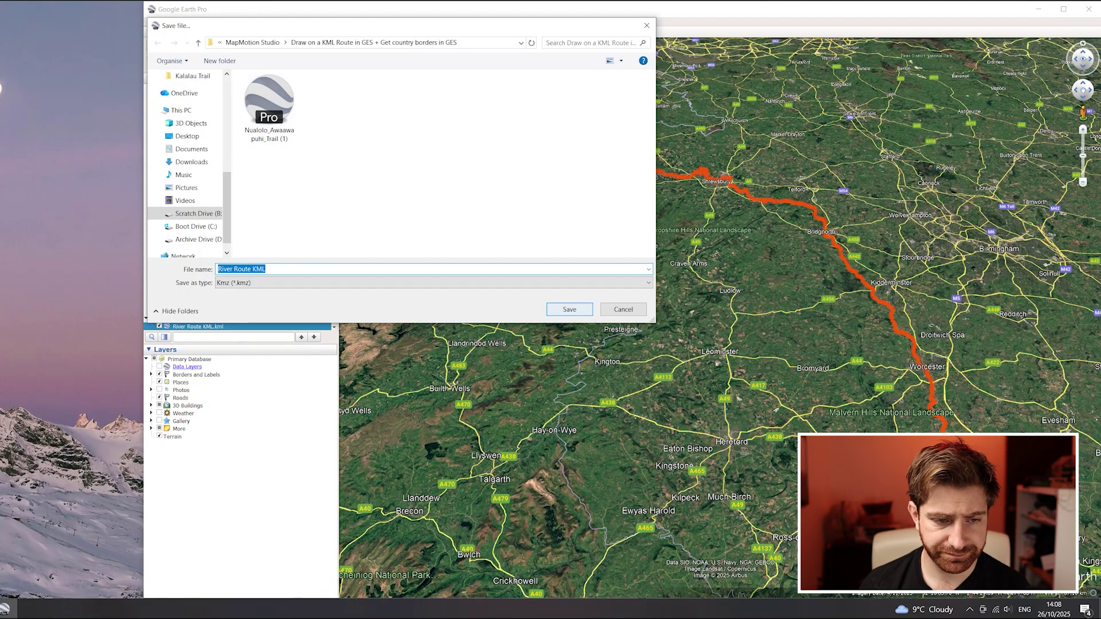
pyautogui.press('Return')
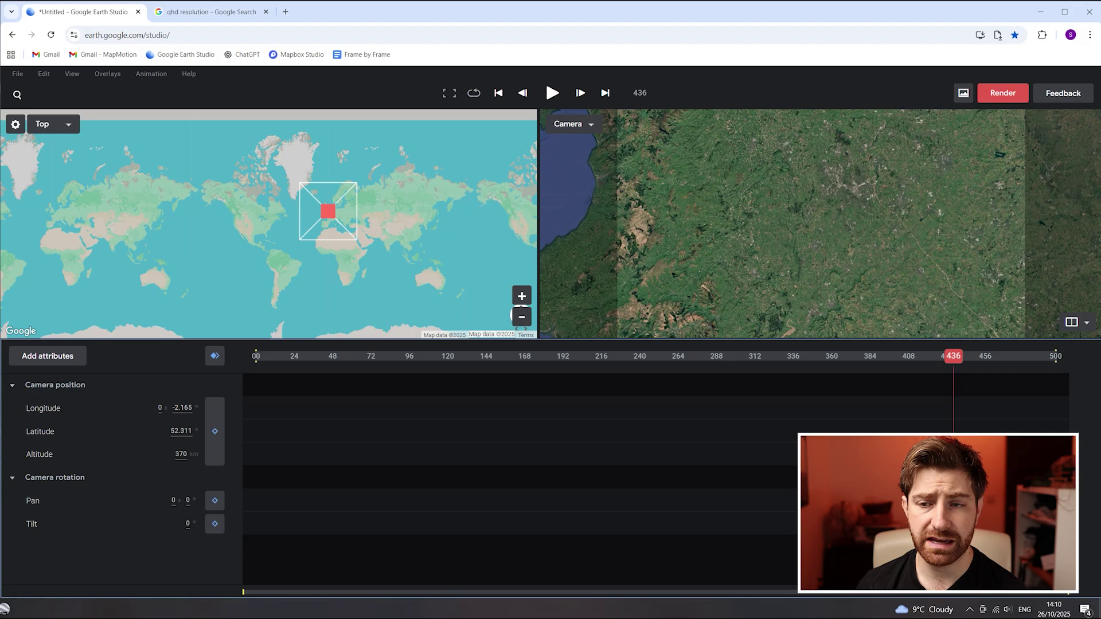
# In Google Earth Studio, import 50.kml from the computer as an overlay and close the overlay list.
pyautogui.click(107, 73)
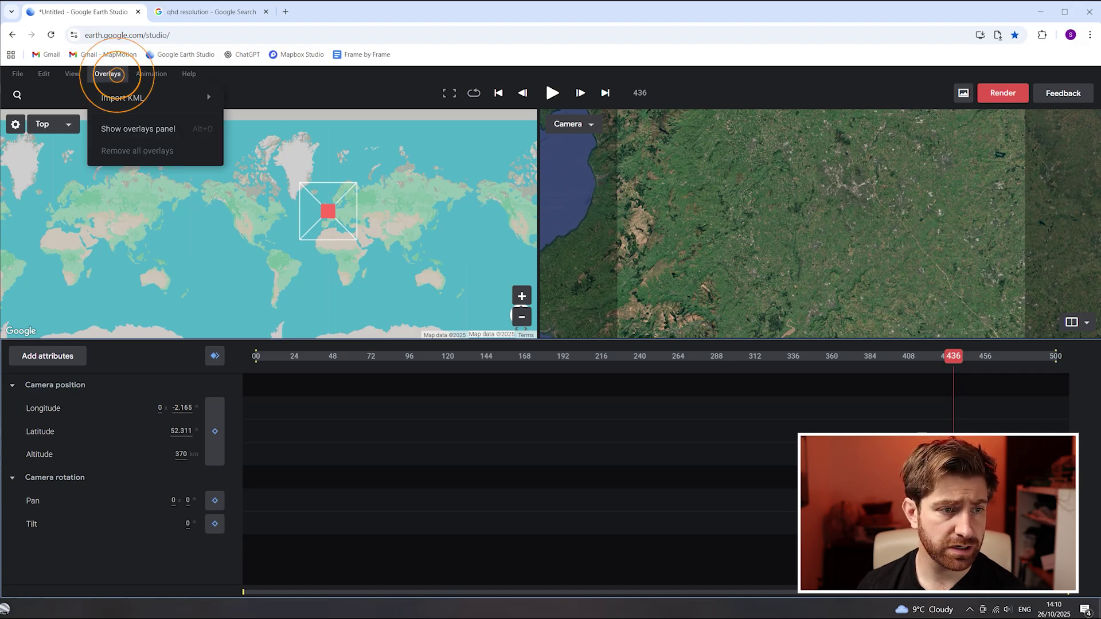
pyautogui.click(175, 98)
pyautogui.click(307, 98)
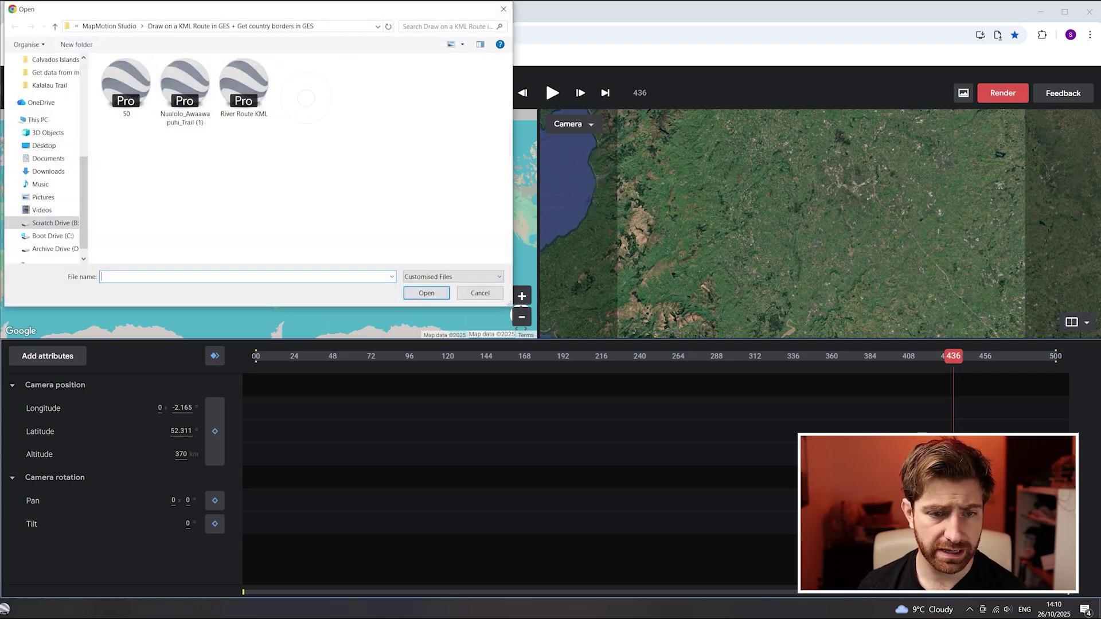
pyautogui.doubleClick(126, 87)
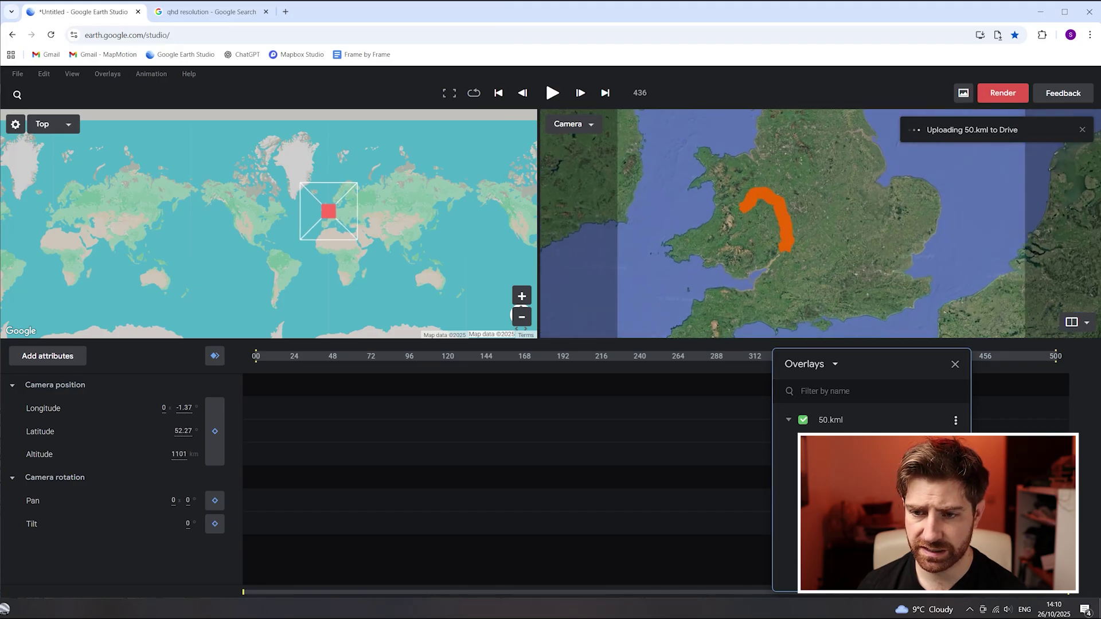
pyautogui.click(954, 364)
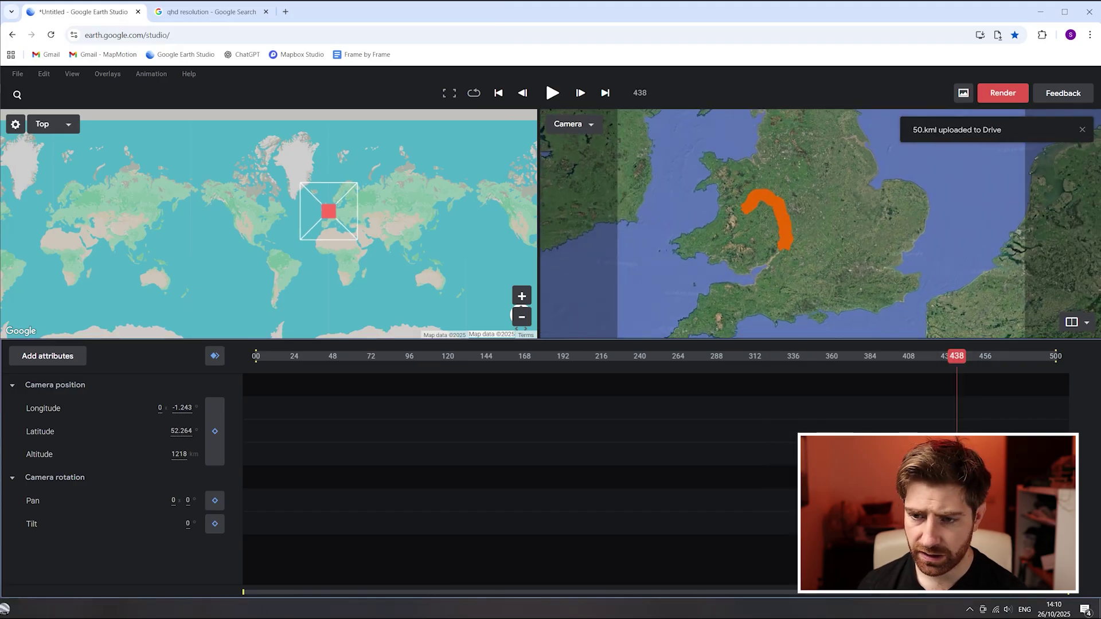
# Frame the river route at about 5499 m altitude and 80.7° tilt, and keyframe camera position, pan and tilt at frame 0.
pyautogui.scroll(7, 781, 195)
pyautogui.moveTo(781, 241); pyautogui.dragTo(781, 172)
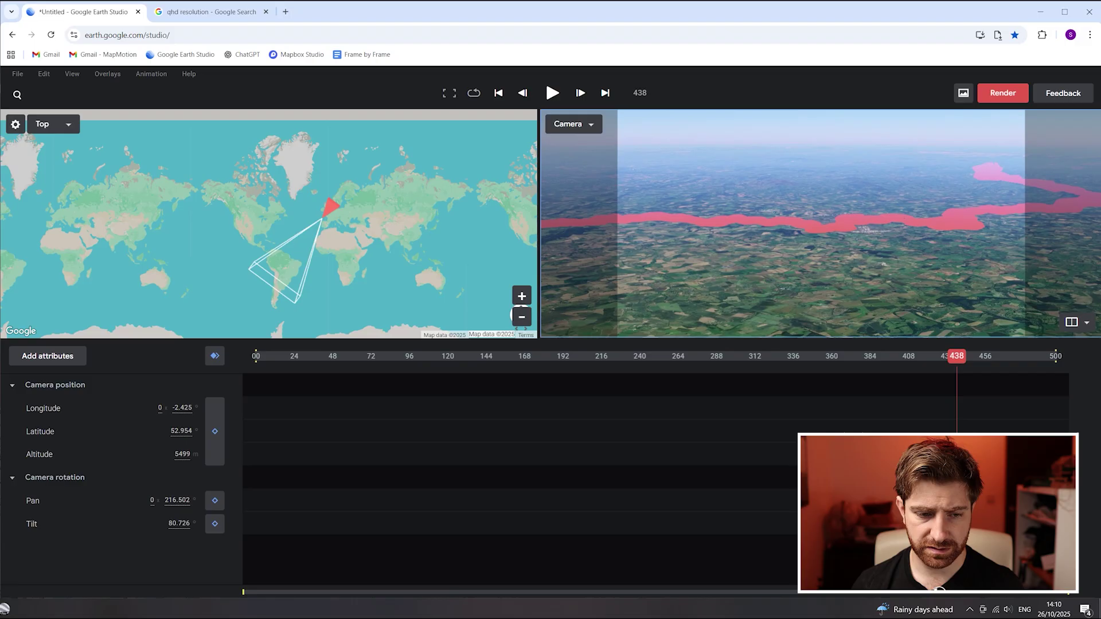
pyautogui.moveTo(332, 356); pyautogui.dragTo(255, 355)
pyautogui.click(215, 431)
pyautogui.click(215, 500)
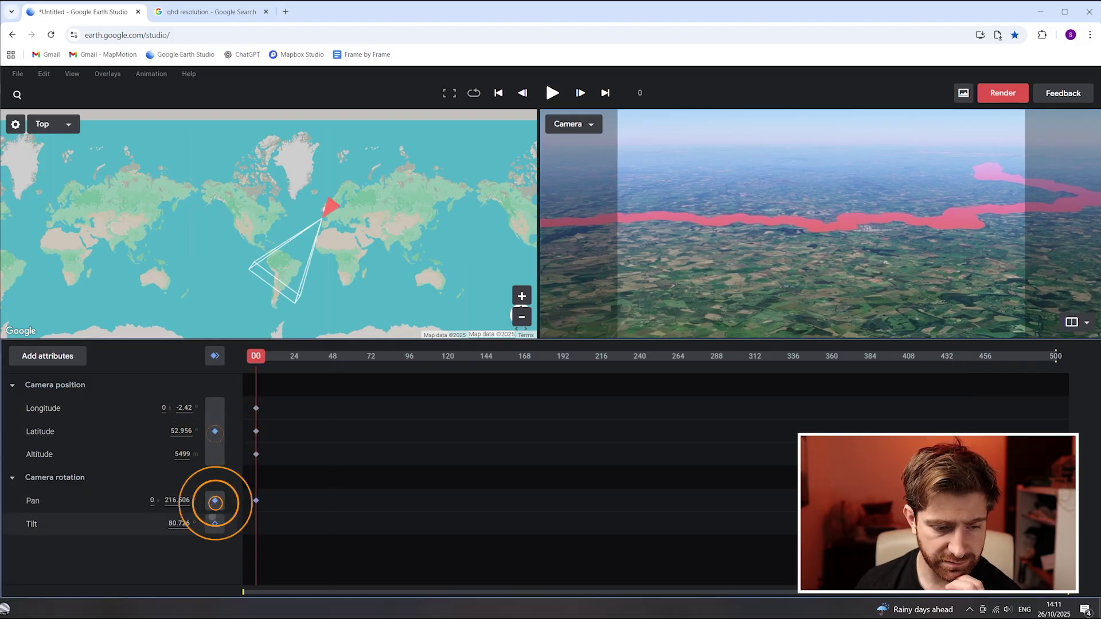
pyautogui.click(215, 524)
# At frame 226, move the camera along the route to about 5964 m altitude and 226° pan, and keyframe position, pan and tilt.
pyautogui.moveTo(821, 223); pyautogui.dragTo(883, 223)
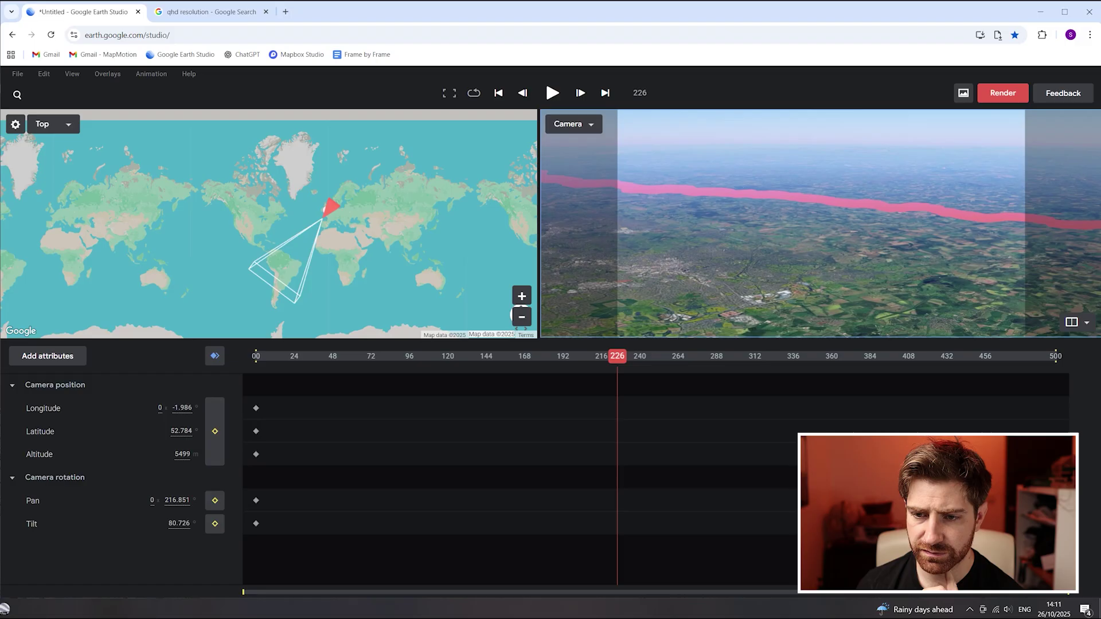
pyautogui.click(215, 431)
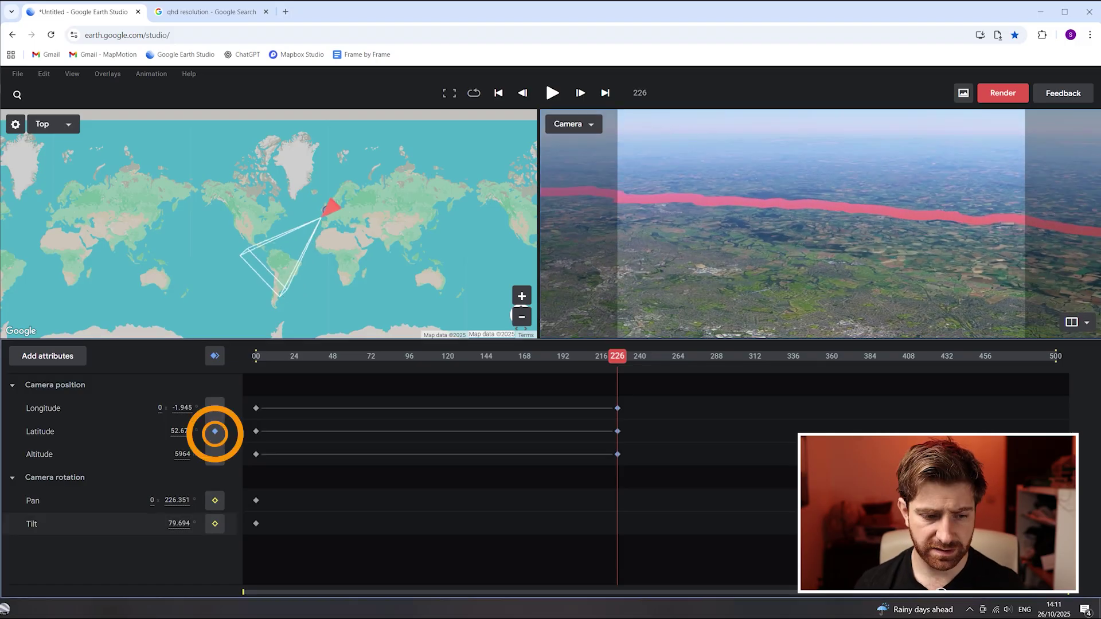
pyautogui.click(215, 501)
pyautogui.click(215, 524)
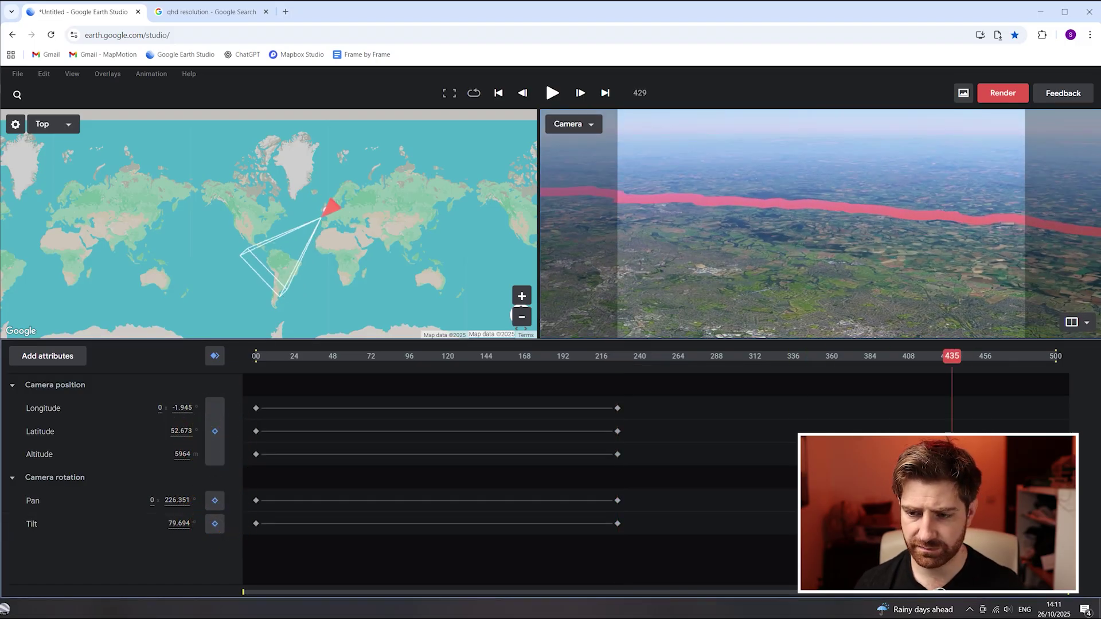
# At frame 499, turn the camera along the route to about 176.5° pan and 5476 m altitude, and keyframe position, pan and tilt.
pyautogui.press('Left')
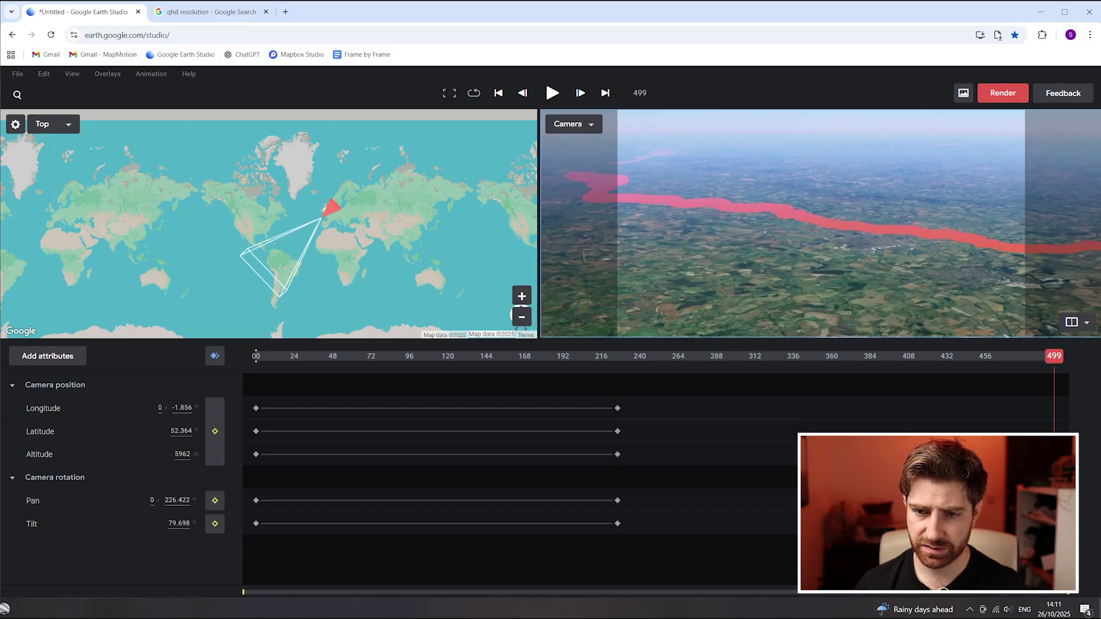
pyautogui.moveTo(839, 268); pyautogui.dragTo(964, 269)
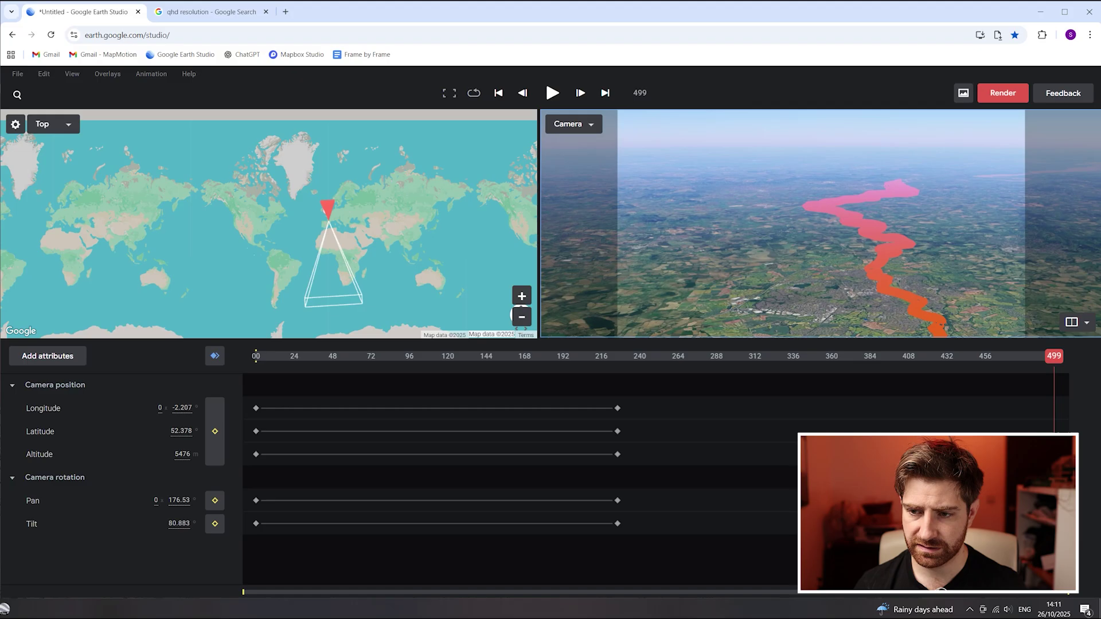
pyautogui.click(215, 431)
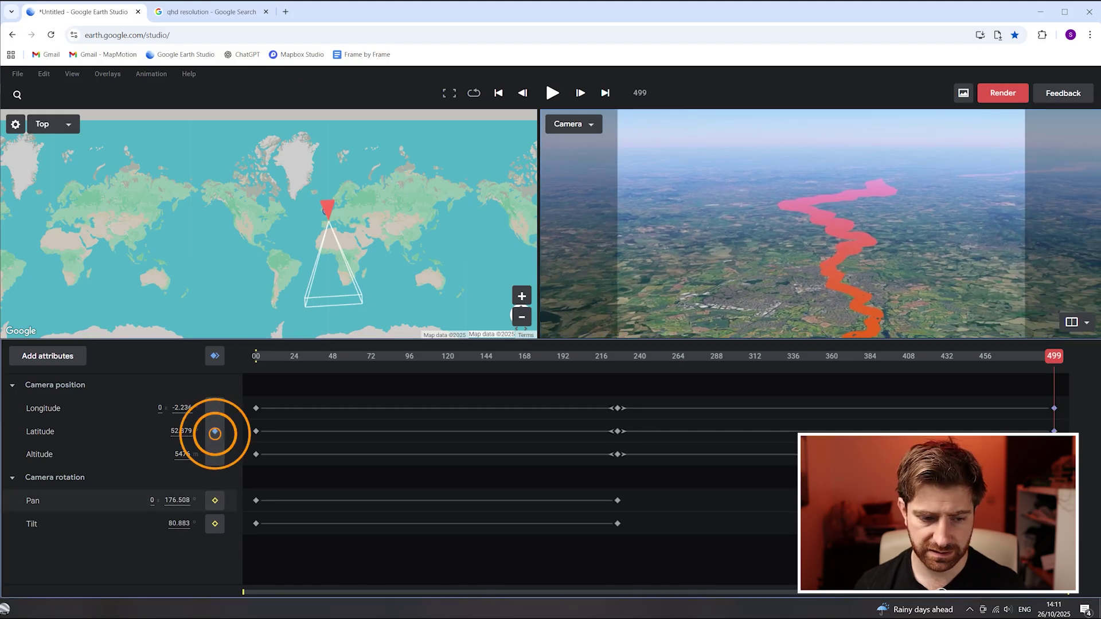
pyautogui.click(215, 500)
pyautogui.click(215, 525)
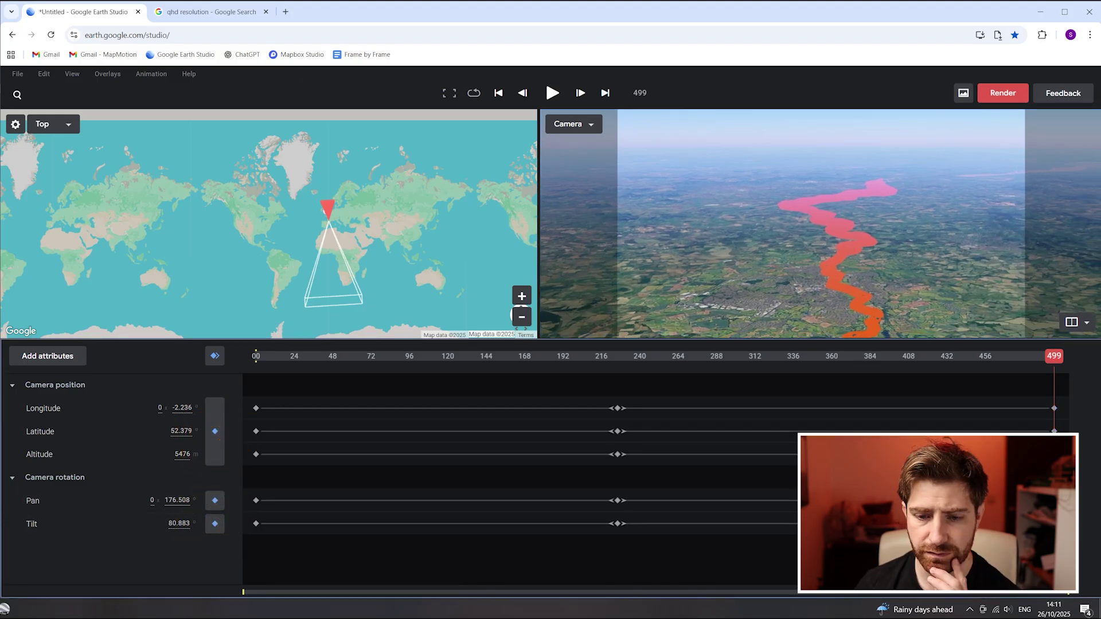
# Preview the animation and submit it as a 3840 x 2160 MP4 cloud render named River Route with KML.
pyautogui.press('space')
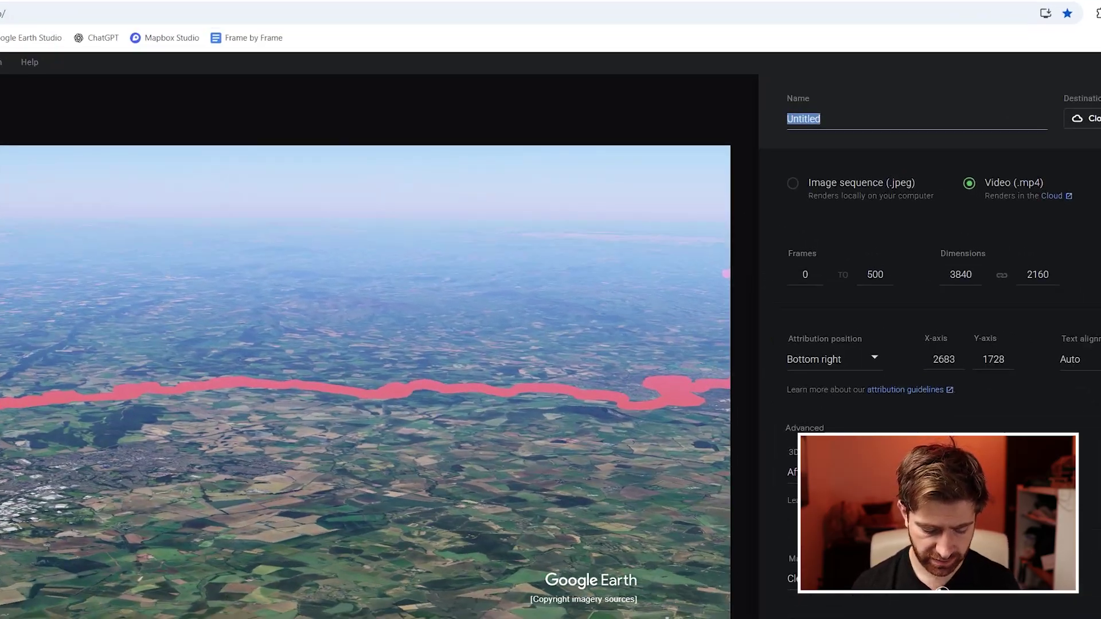
pyautogui.write('River Rout')
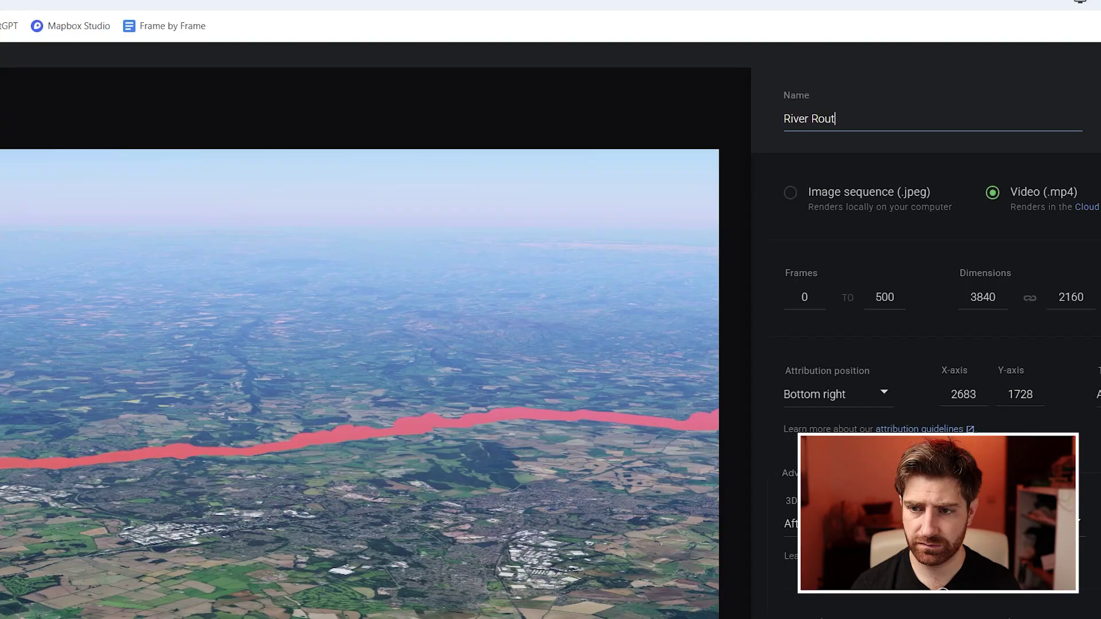
pyautogui.write('e with KML')
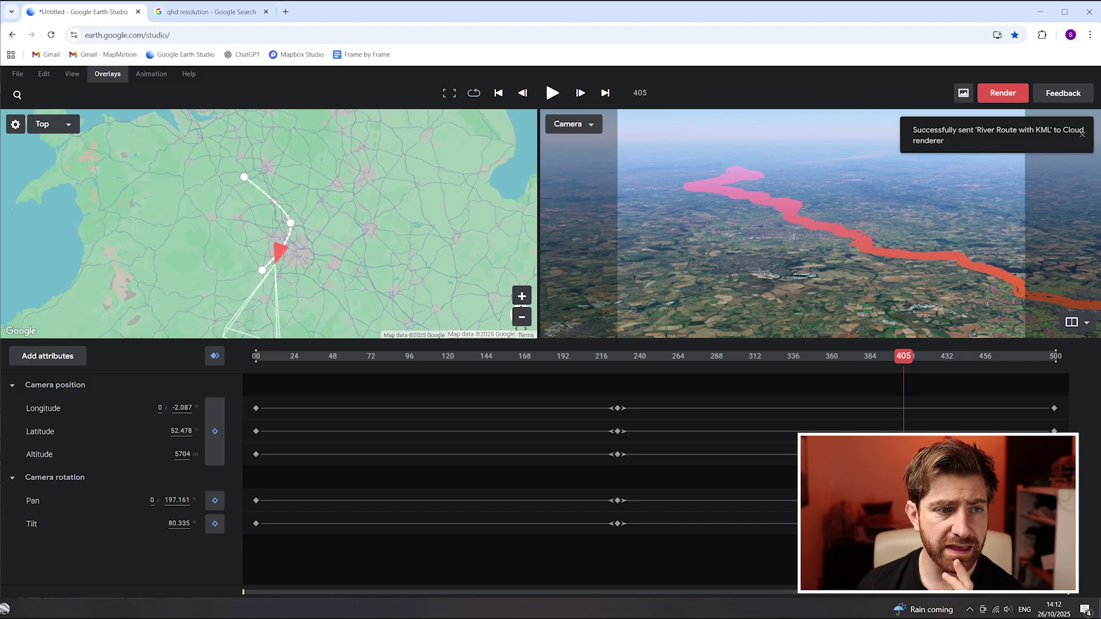
# Hide the route overlay and submit a second MP4 cloud render named River Route without KML.
pyautogui.click(107, 73)
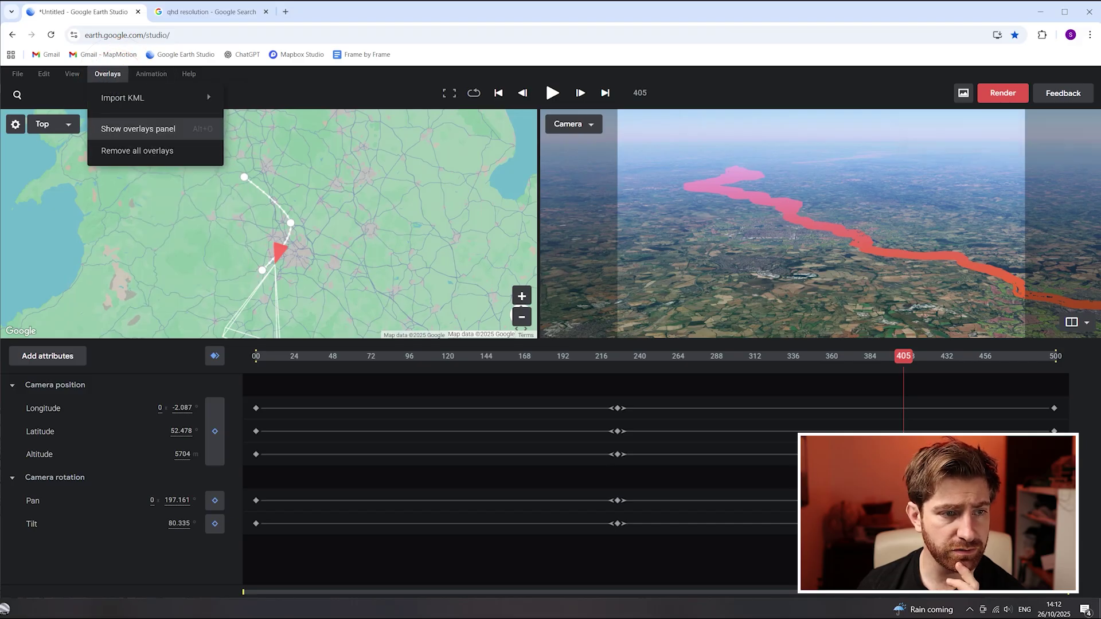
pyautogui.click(123, 129)
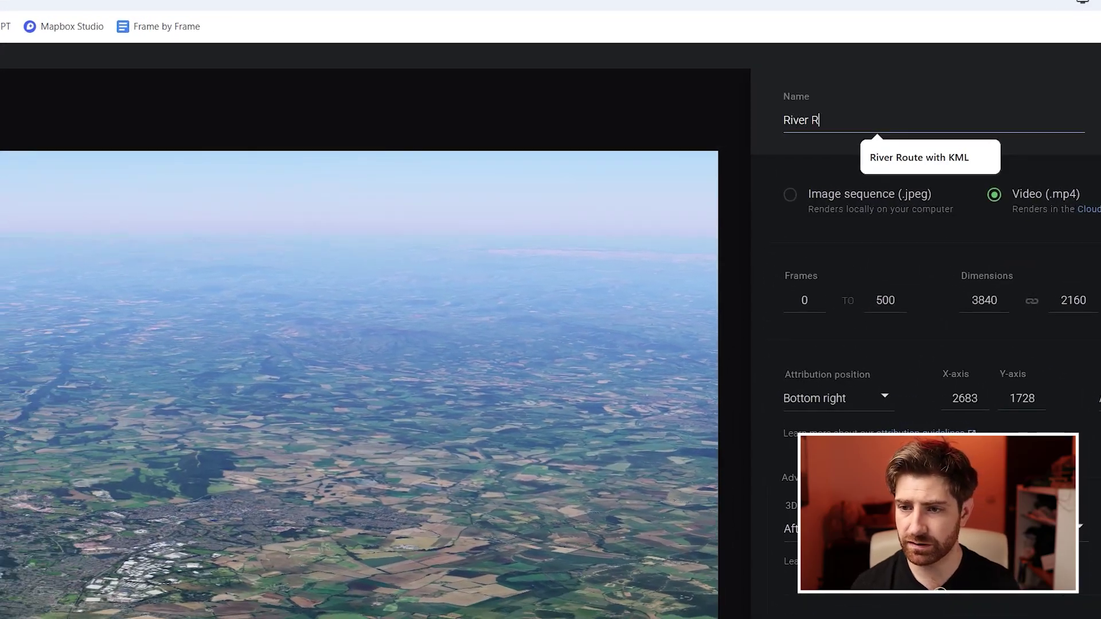
pyautogui.write('t KML')
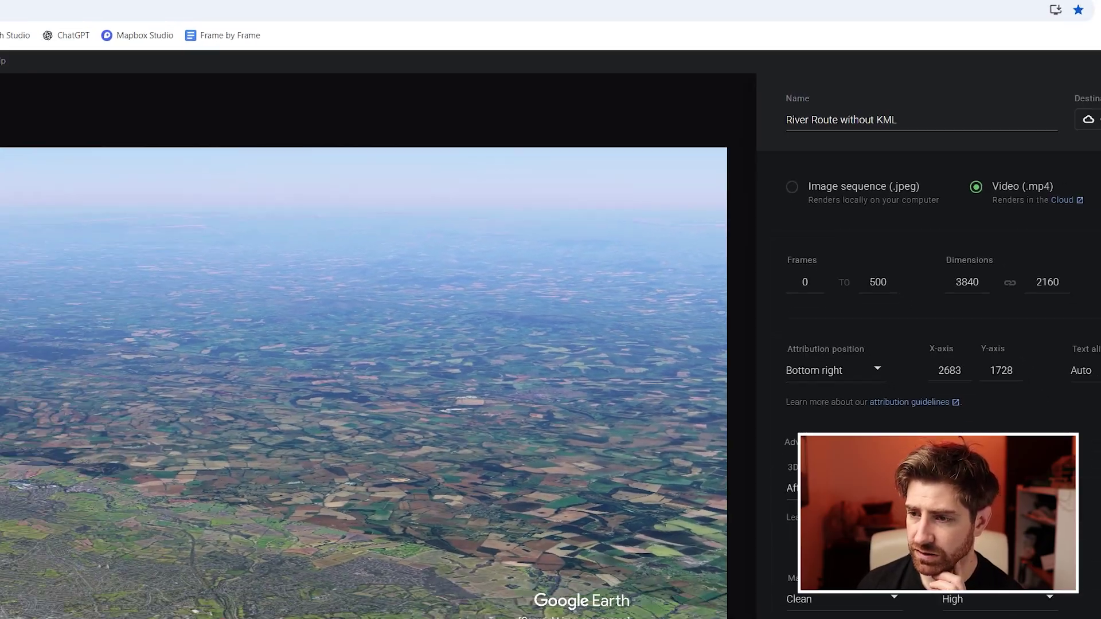
pyautogui.press('Return')
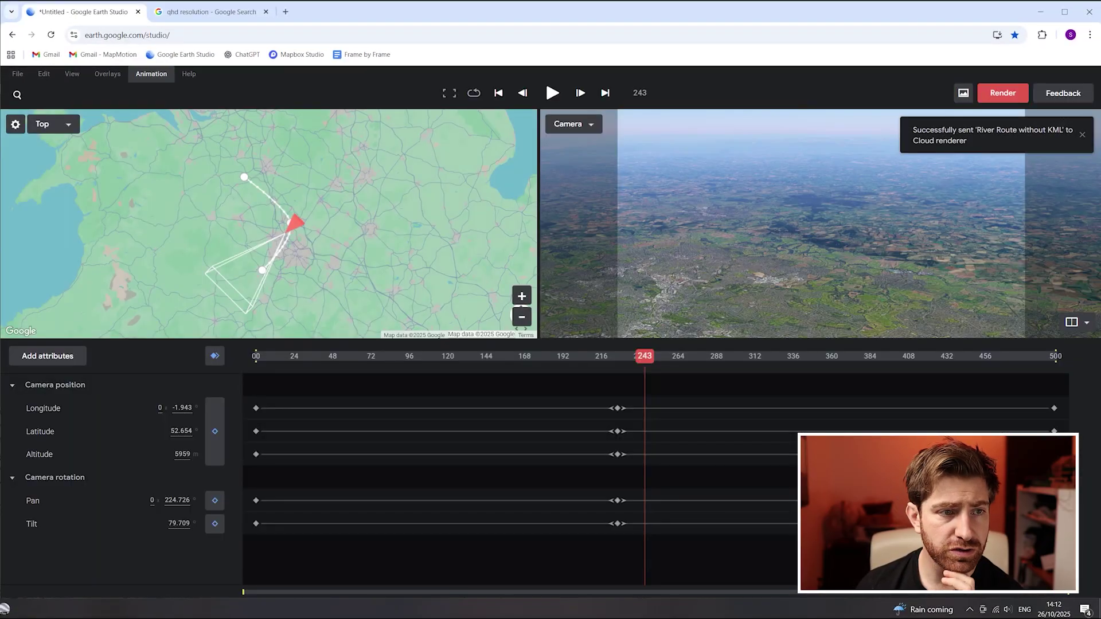
# Download the delivered River Route with KML and River Route without KML videos from the cloud renders.
pyautogui.click(148, 76)
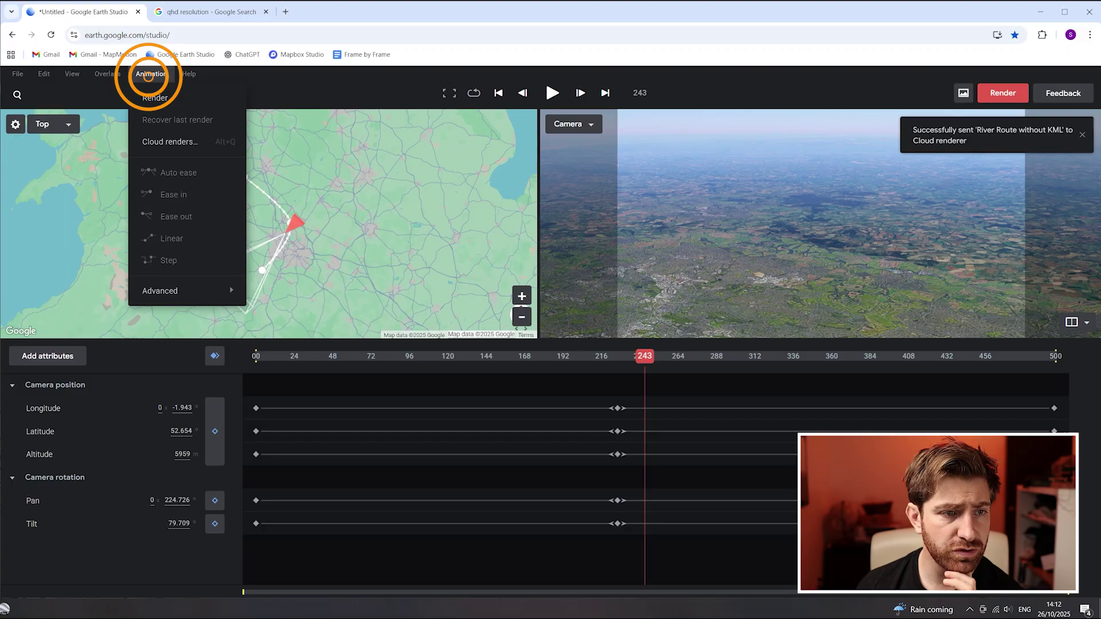
pyautogui.click(166, 141)
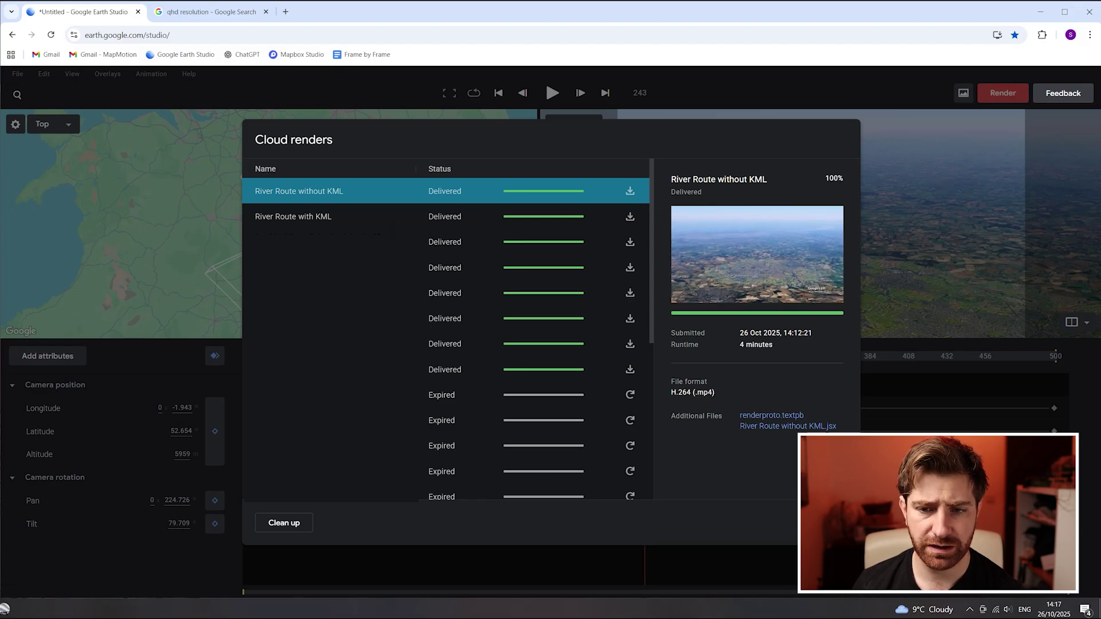
pyautogui.click(629, 216)
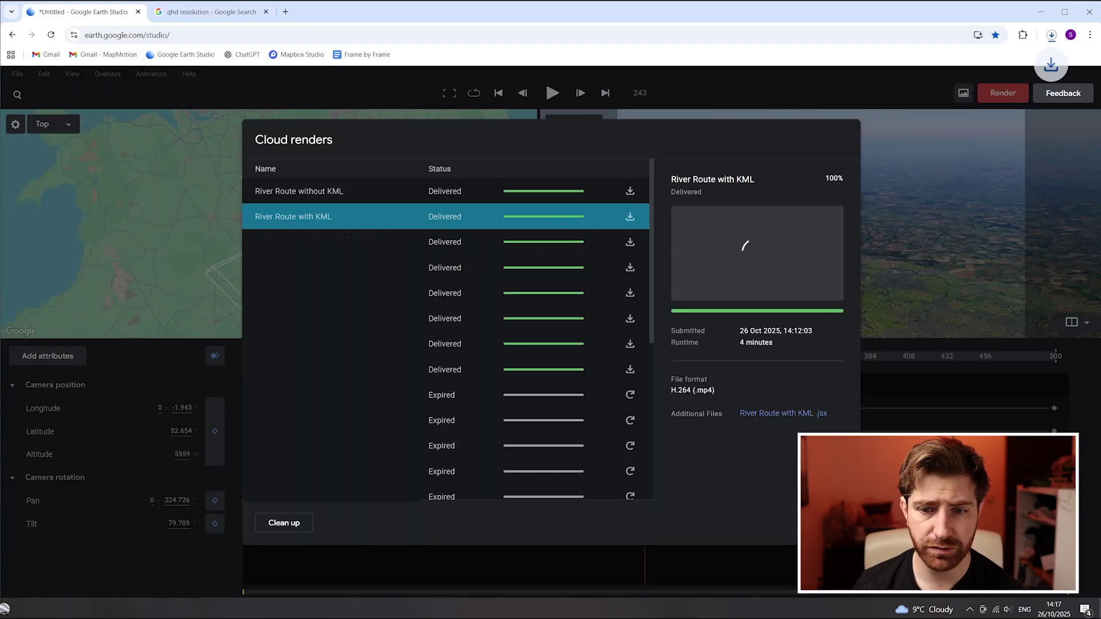
pyautogui.click(629, 191)
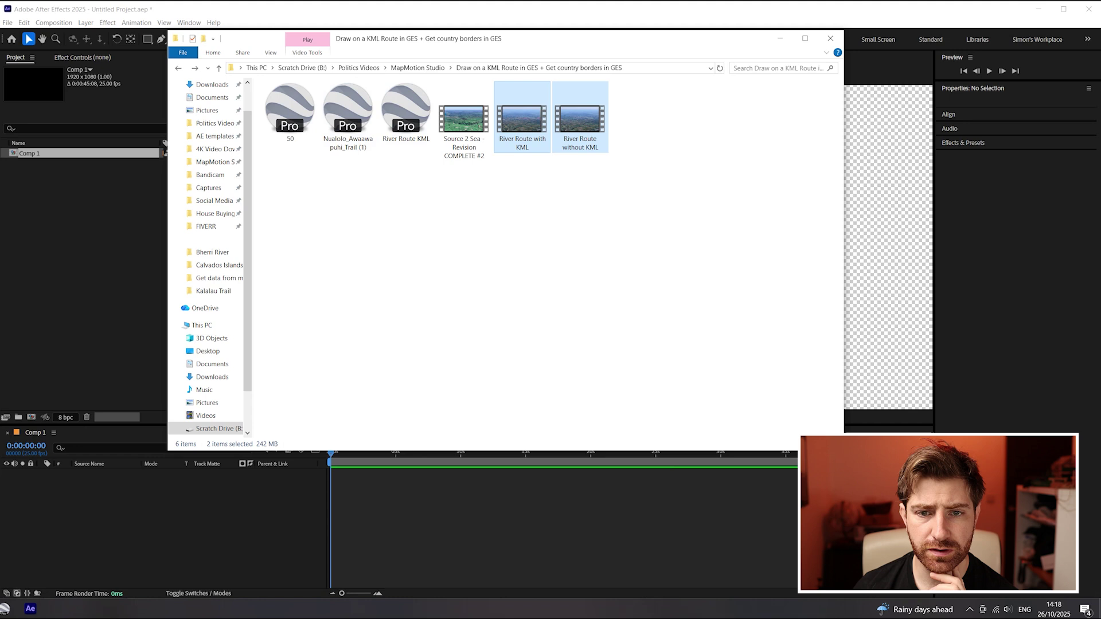
# In After Effects, import the River Route with KML and River Route without KML videos into the Comp 1 timeline.
pyautogui.moveTo(580, 123); pyautogui.dragTo(146, 490)
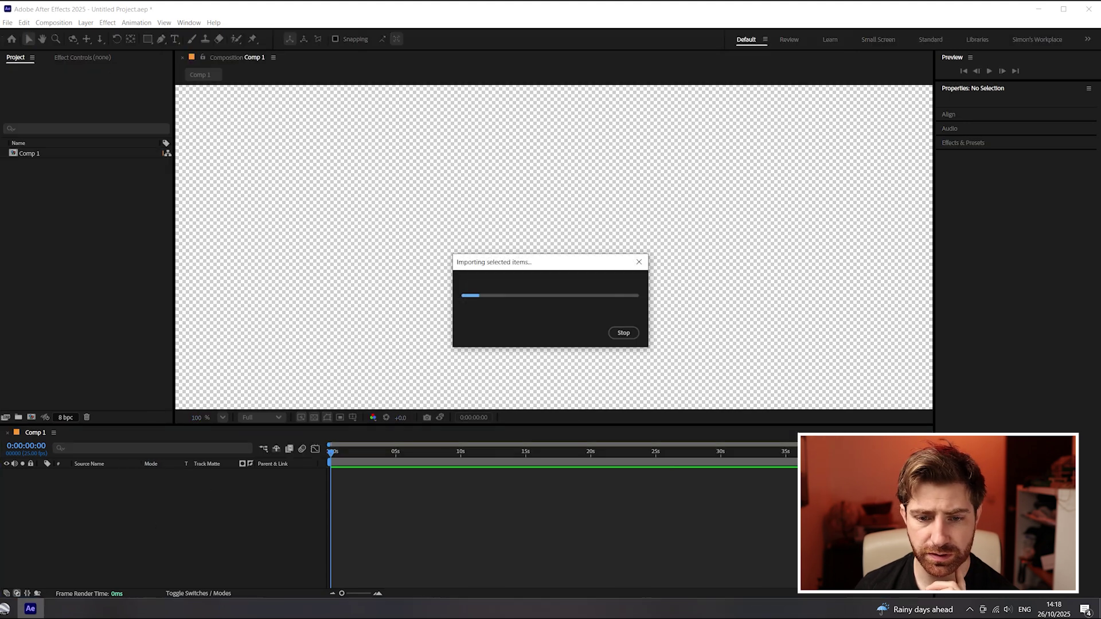
# Fit both river route layers to the composition frame and scrub through the footage.
pyautogui.scroll(-6, 554, 247)
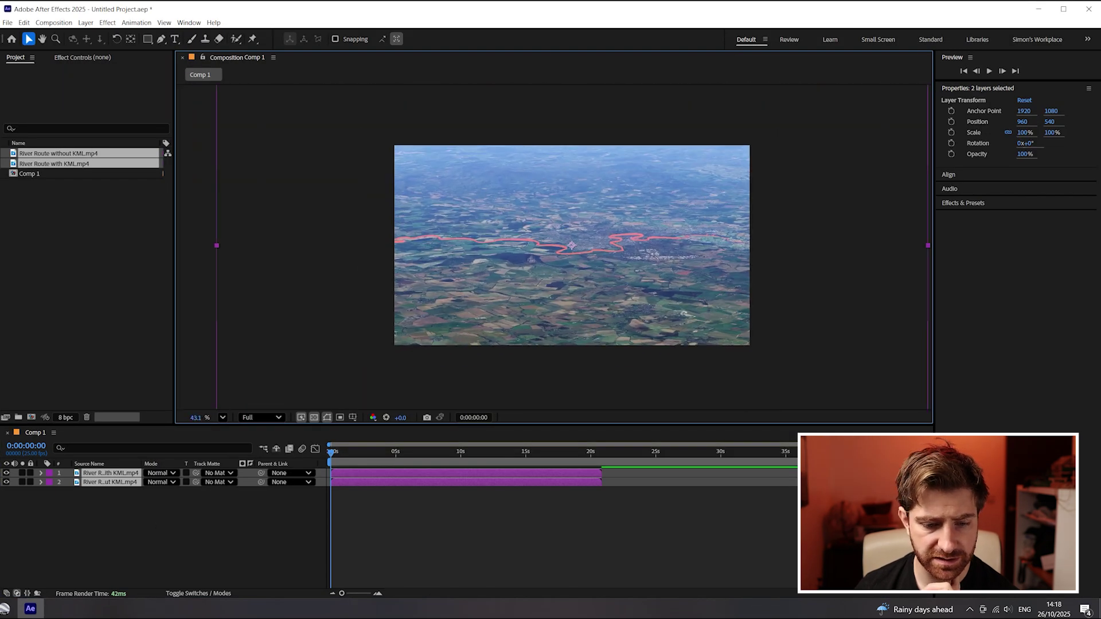
pyautogui.hotkey('ctrl', 'shift', 'a')
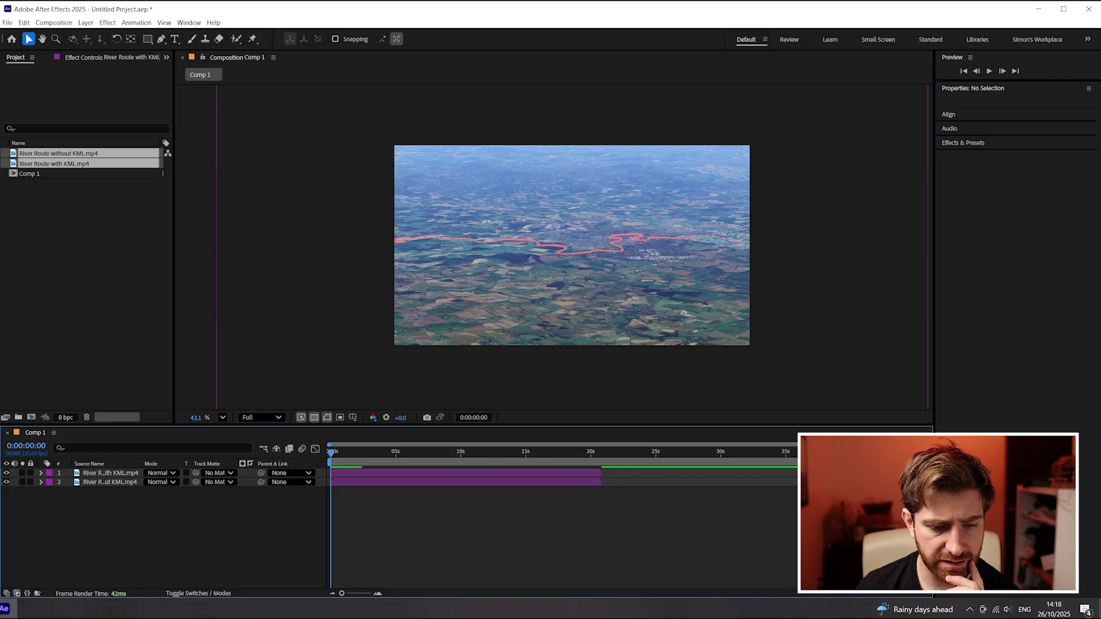
pyautogui.hotkey('ctrl', 'a')
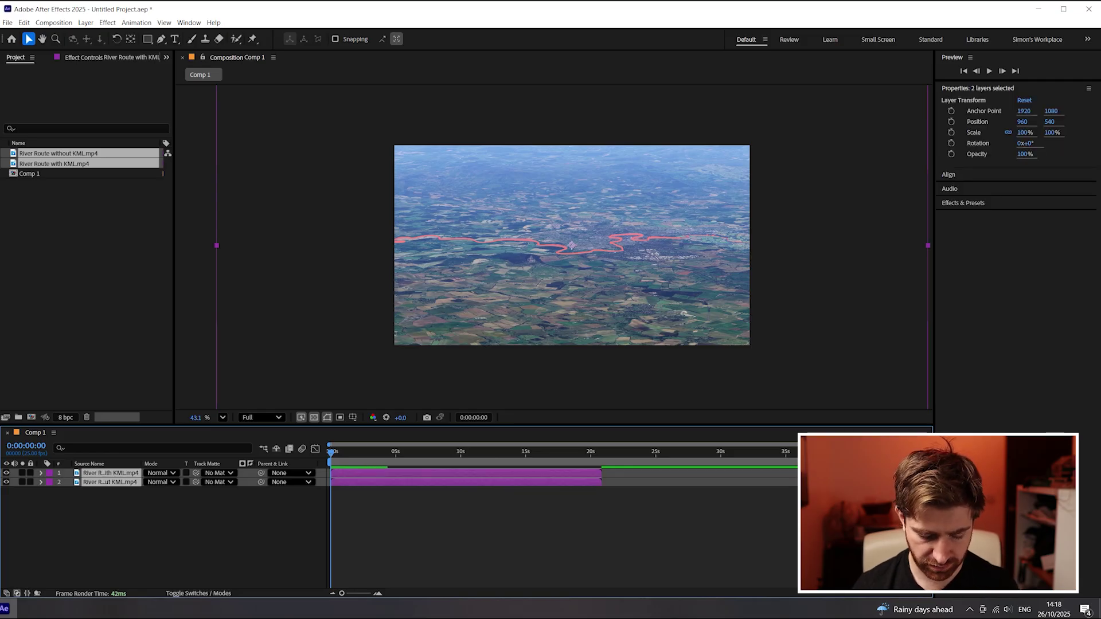
pyautogui.hotkey('ctrl', 'alt', 'f')
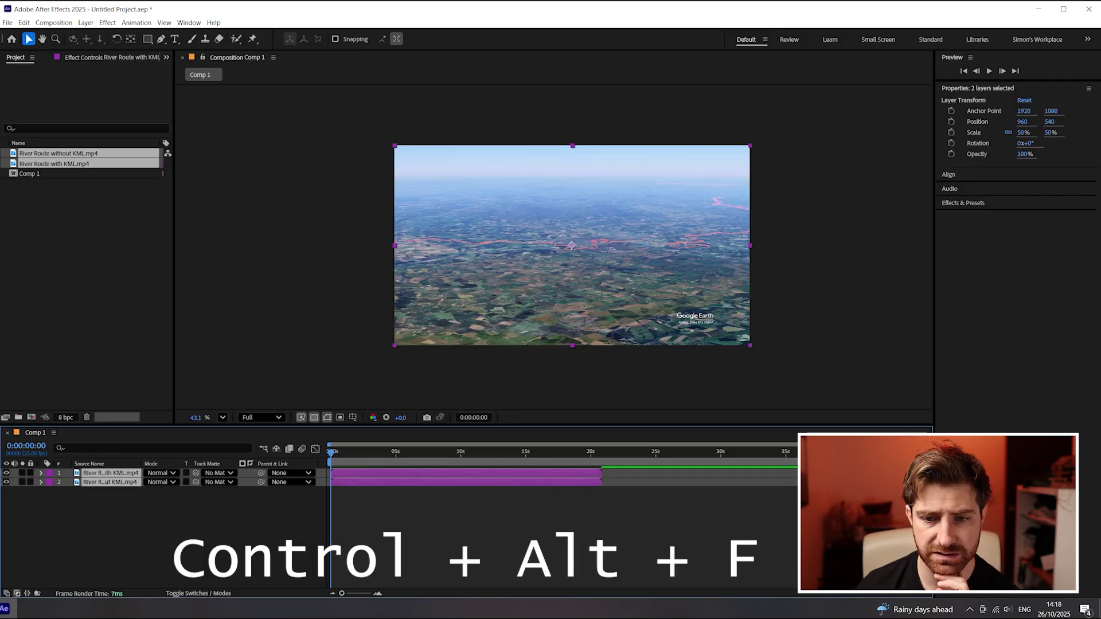
pyautogui.press('F2')
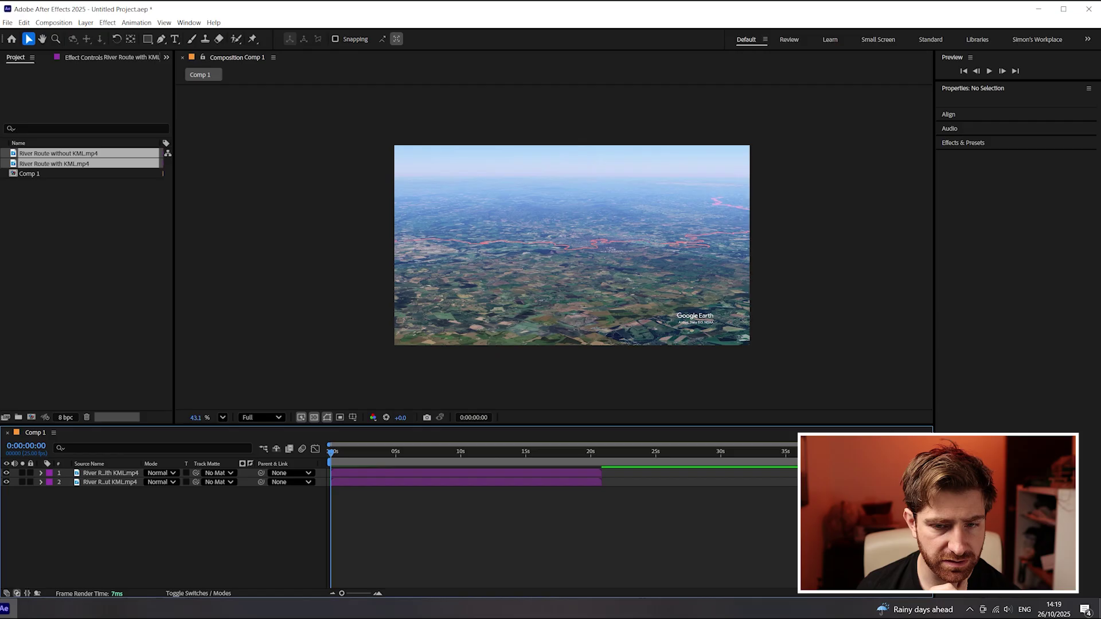
pyautogui.scroll(4, 635, 233)
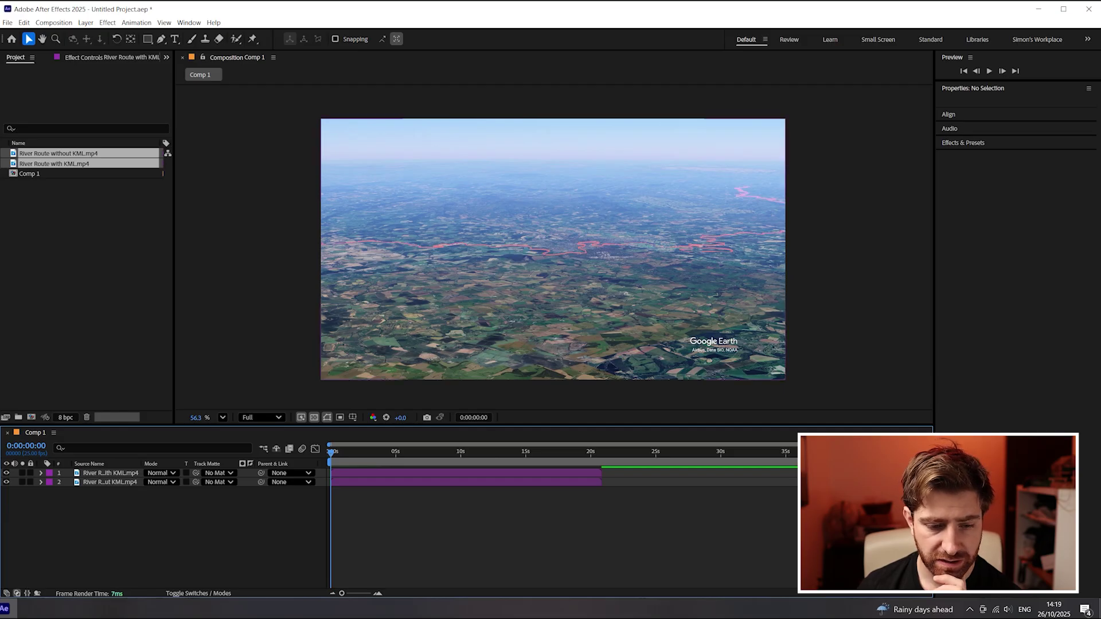
pyautogui.moveTo(331, 451); pyautogui.dragTo(396, 452)
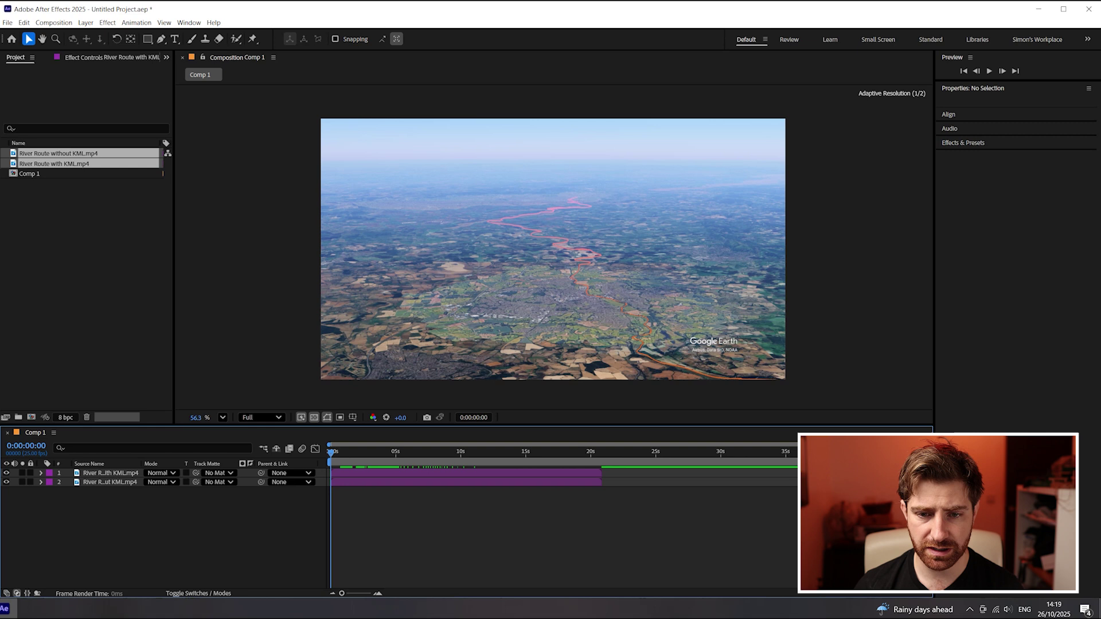
# Draw a rectangular mask over the left part of the river on the River Route with KML layer, set to Subtract, and check it soloed.
pyautogui.click(110, 473)
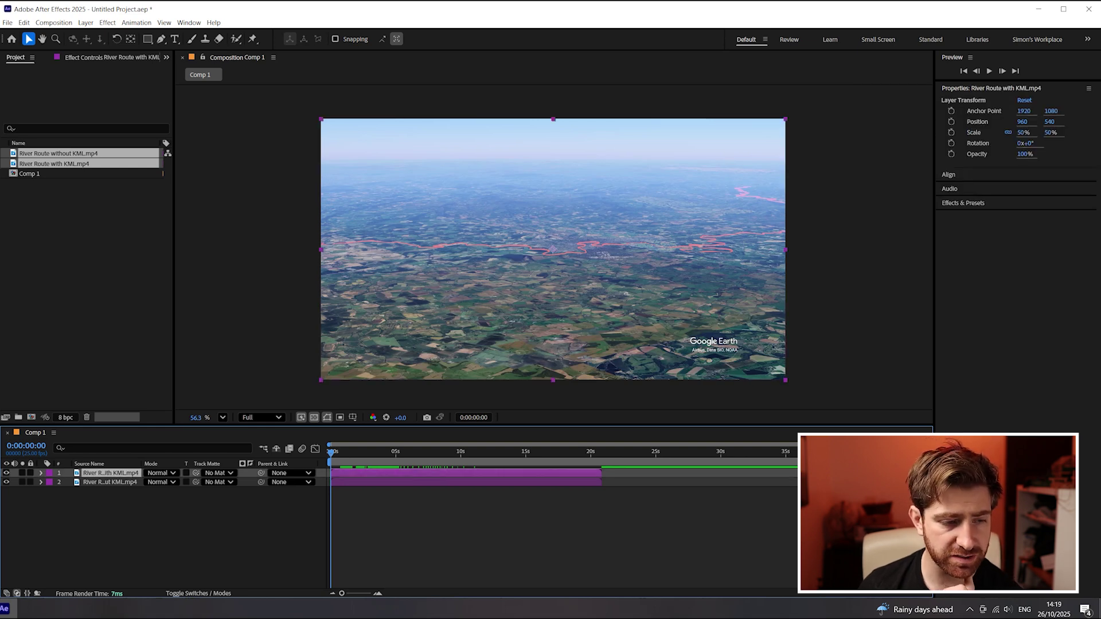
pyautogui.press('g')
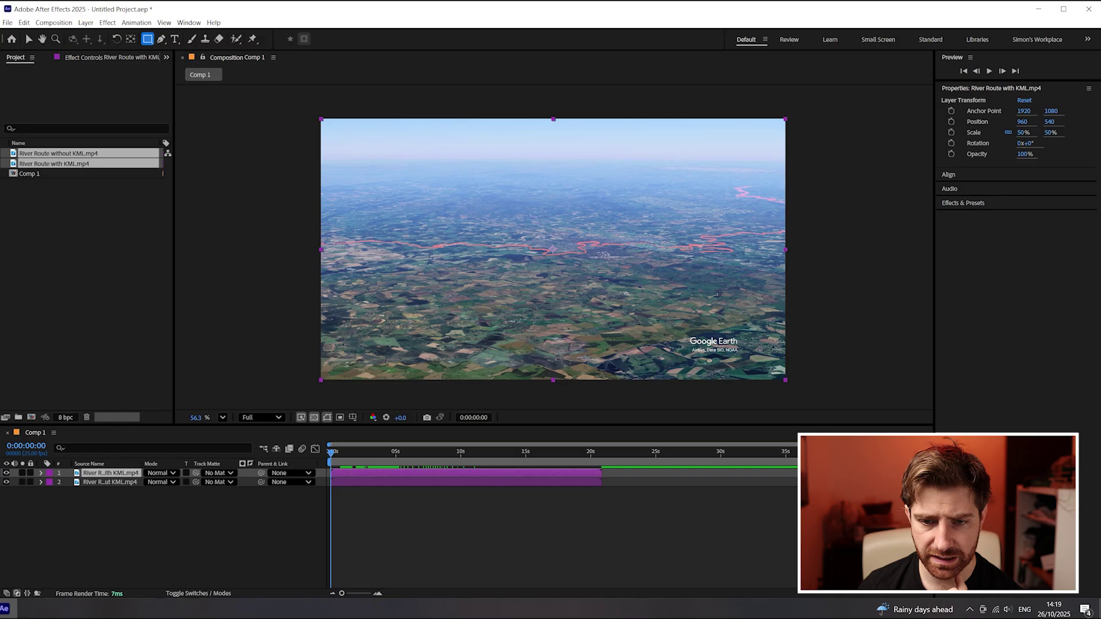
pyautogui.moveTo(587, 170); pyautogui.dragTo(281, 325)
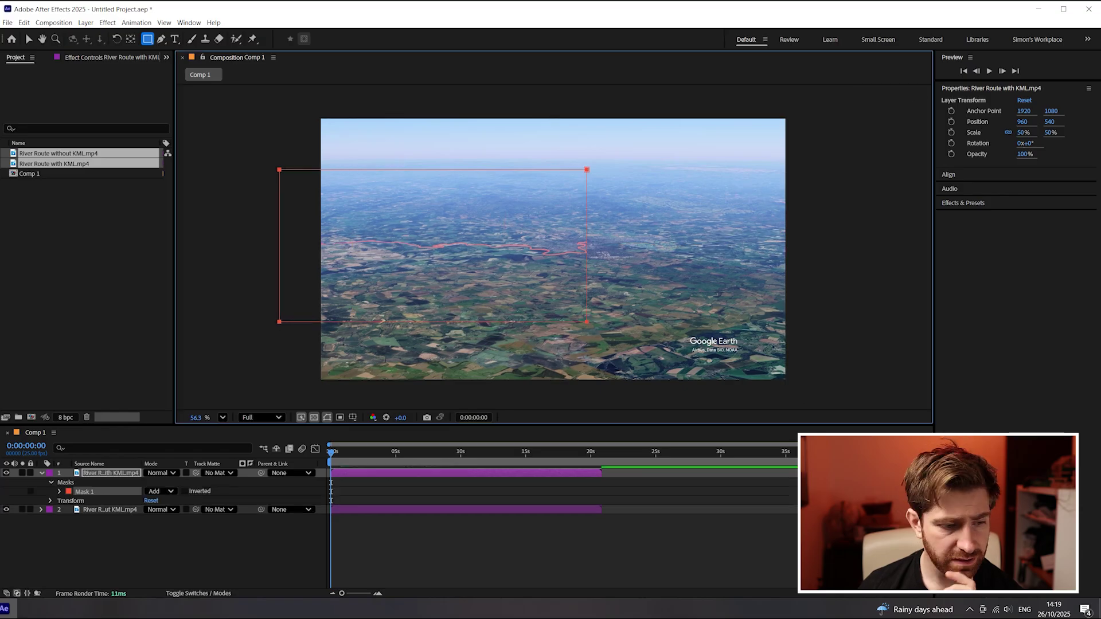
pyautogui.click(163, 491)
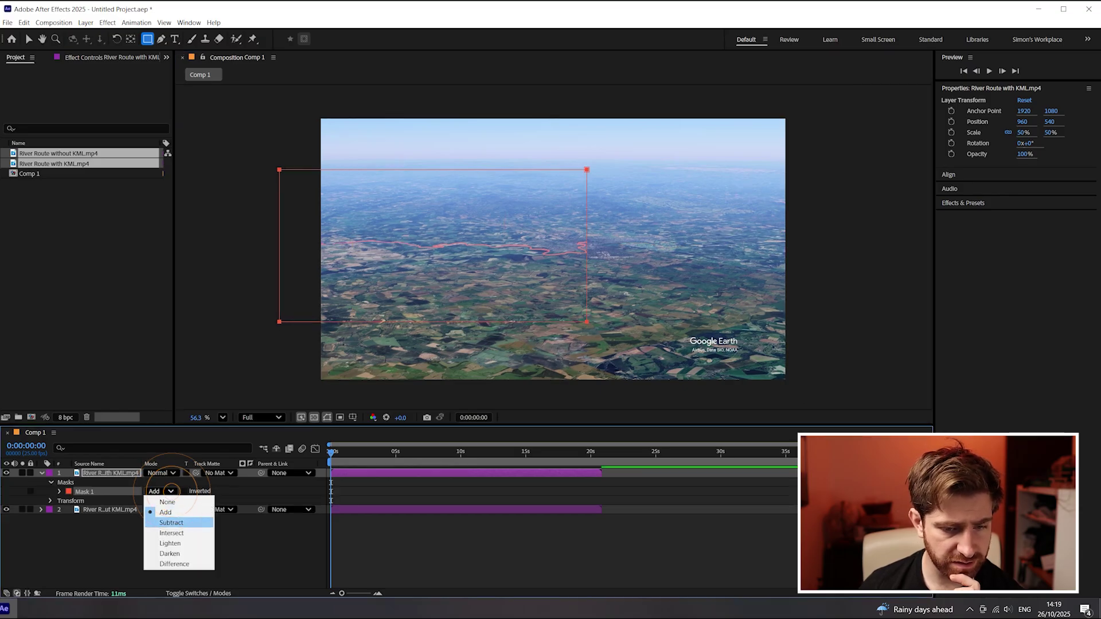
pyautogui.click(172, 520)
pyautogui.hotkey('ctrl', 'shift', 'a')
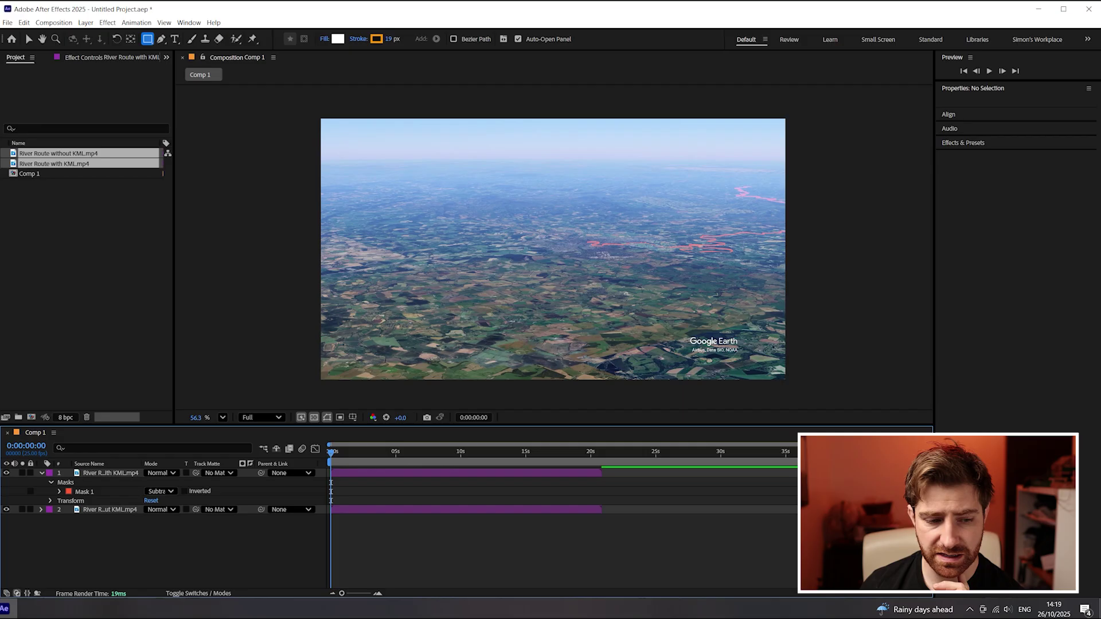
pyautogui.click(22, 473)
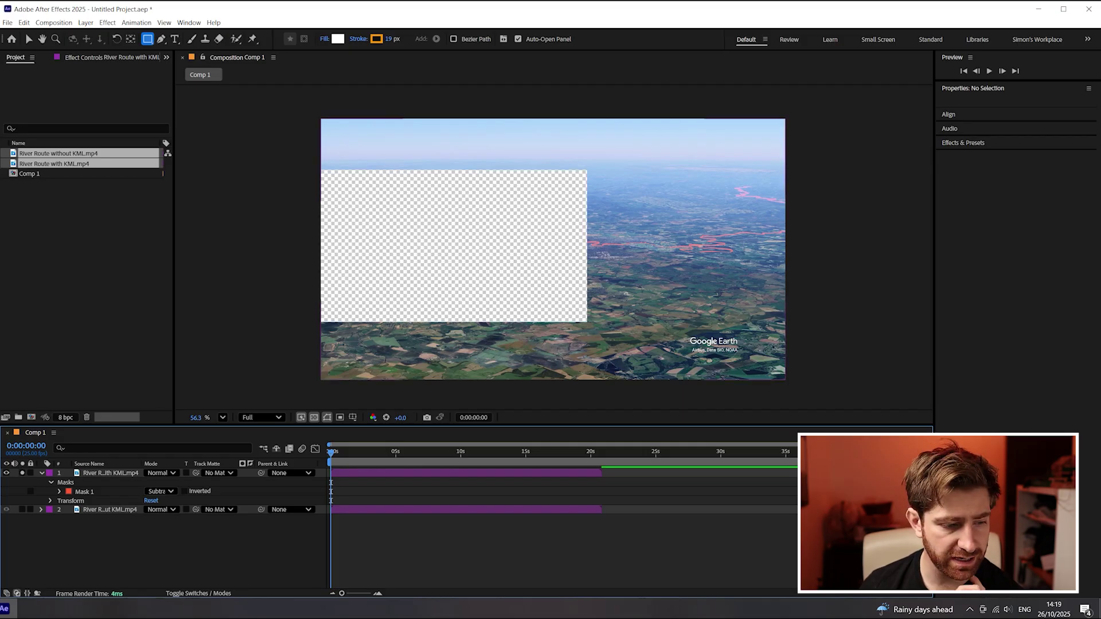
pyautogui.click(21, 473)
# Set the feather of the subtract mask on the River Route with KML layer to 559 pixels.
pyautogui.click(84, 491)
pyautogui.press('f')
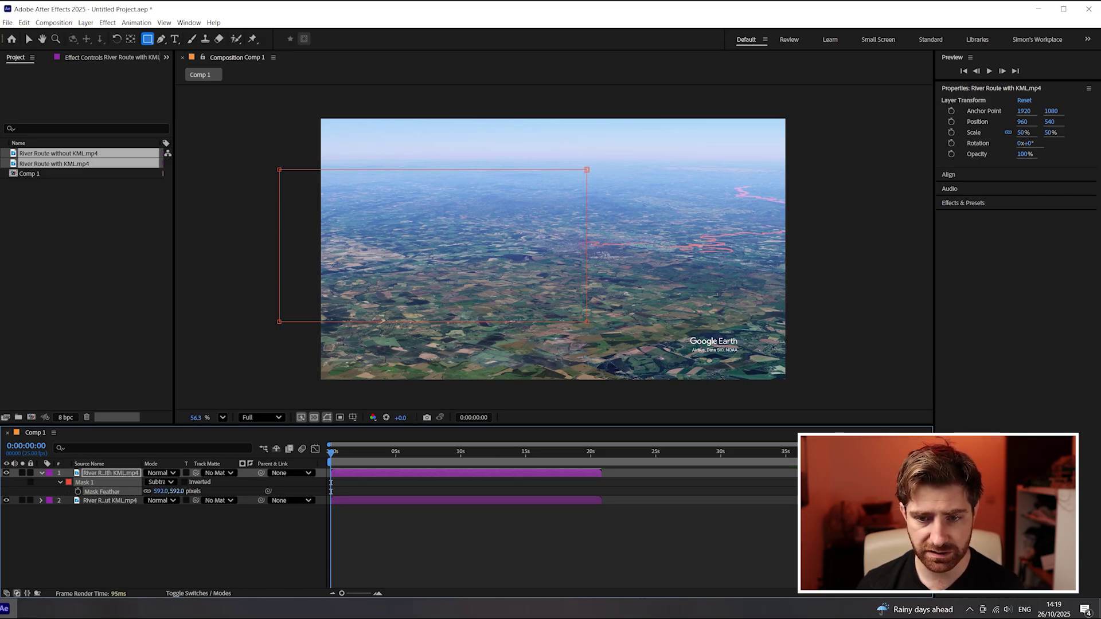
pyautogui.press('F2')
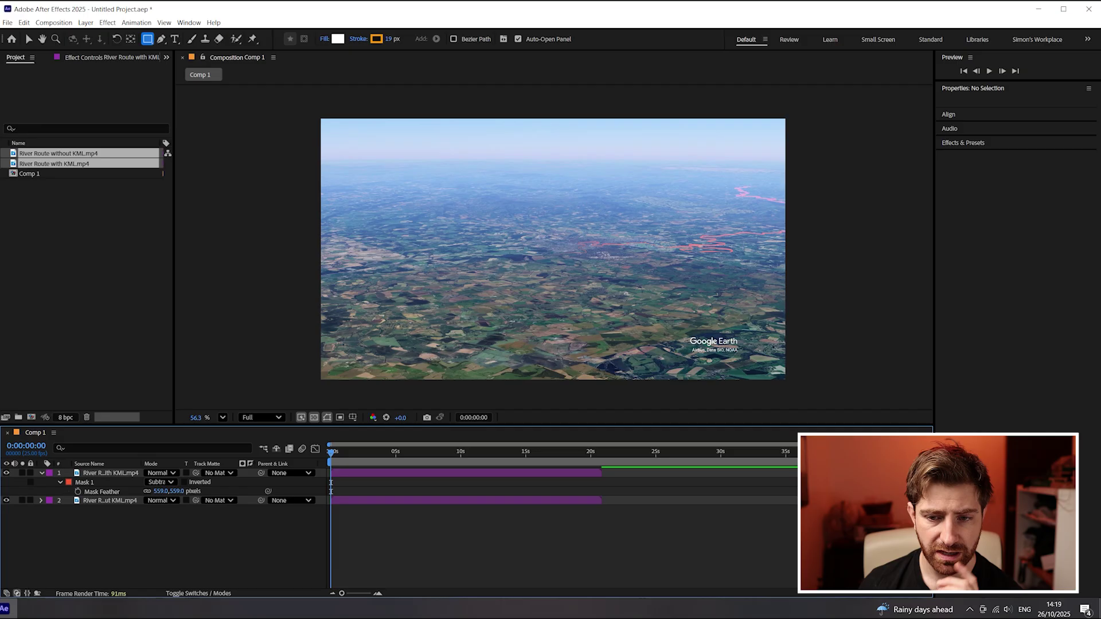
pyautogui.click(84, 482)
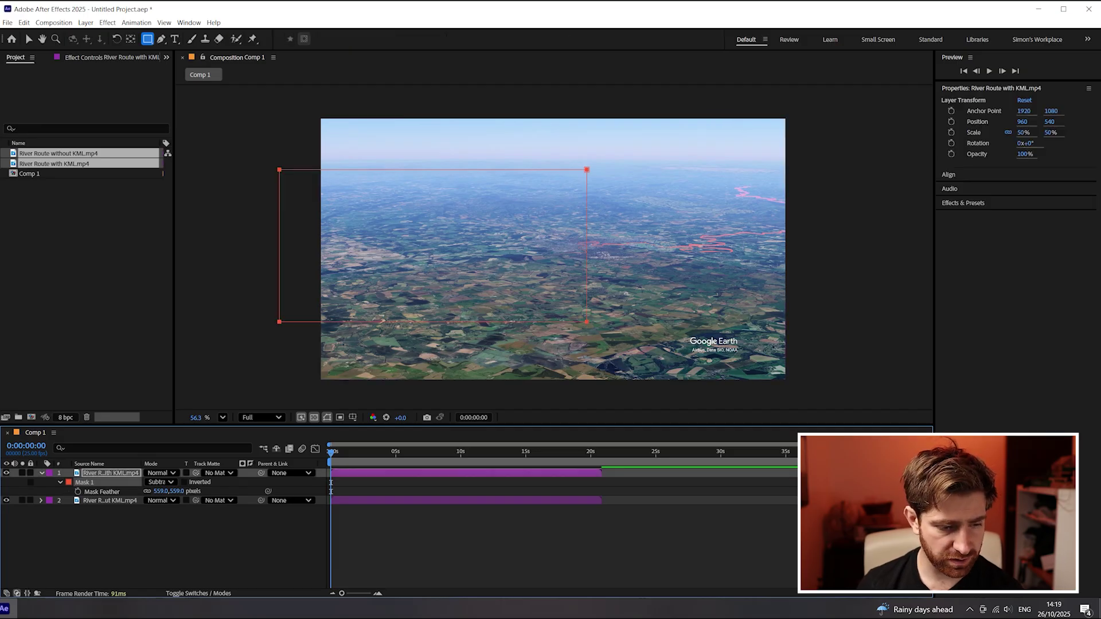
# Keyframe the mask path at the start of the composition and add a second keyframe at 0:00:16:01.
pyautogui.press('f')
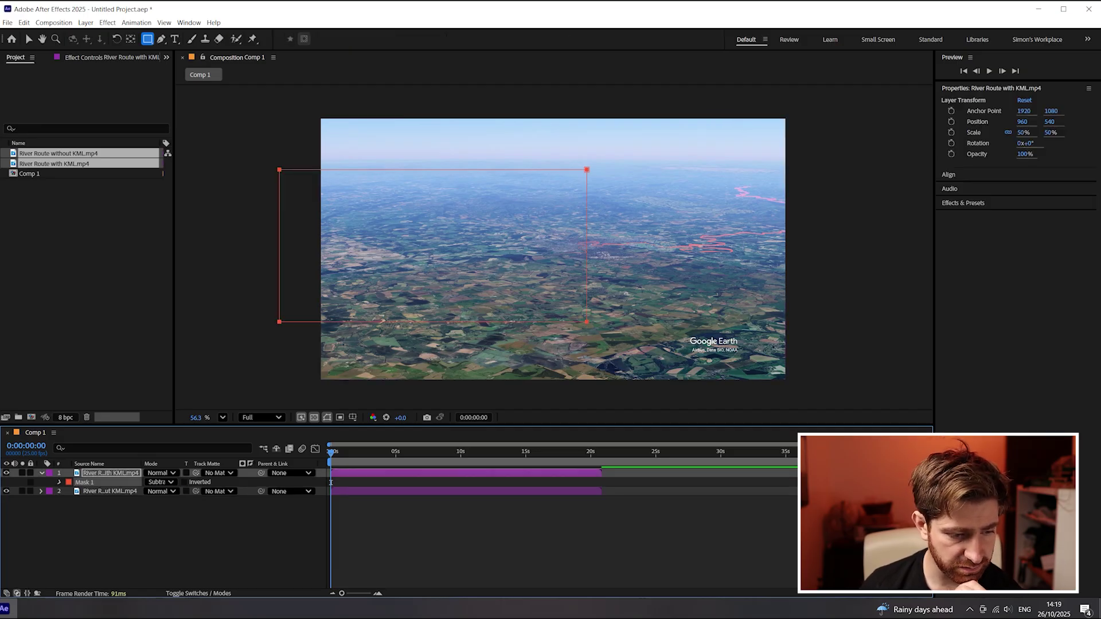
pyautogui.press('m')
pyautogui.press('m')
pyautogui.click(103, 491)
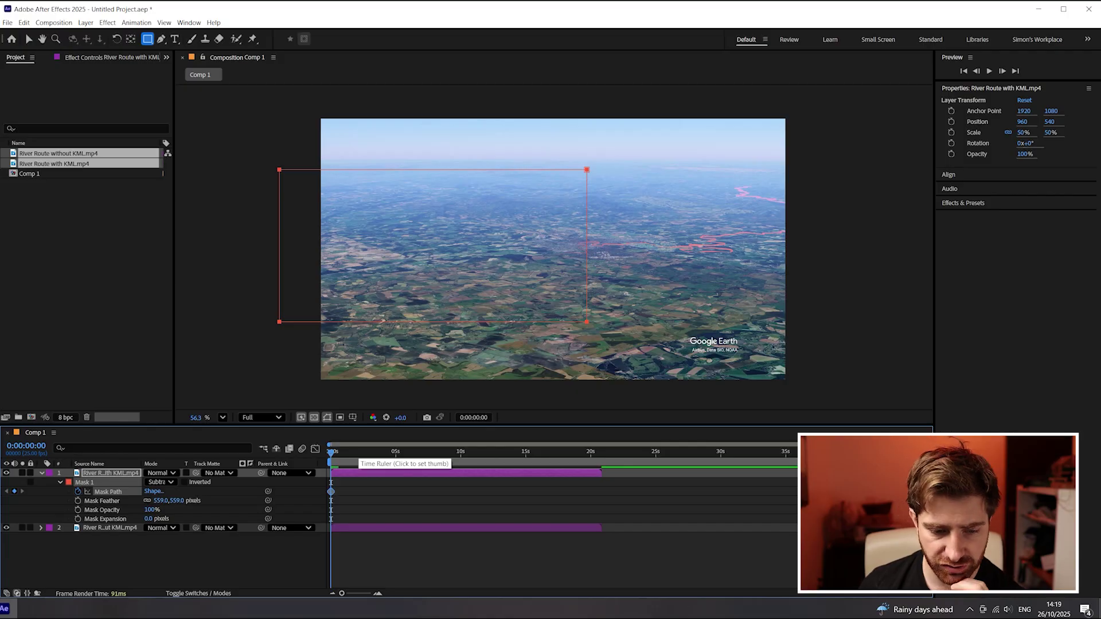
pyautogui.moveTo(353, 456); pyautogui.dragTo(408, 453)
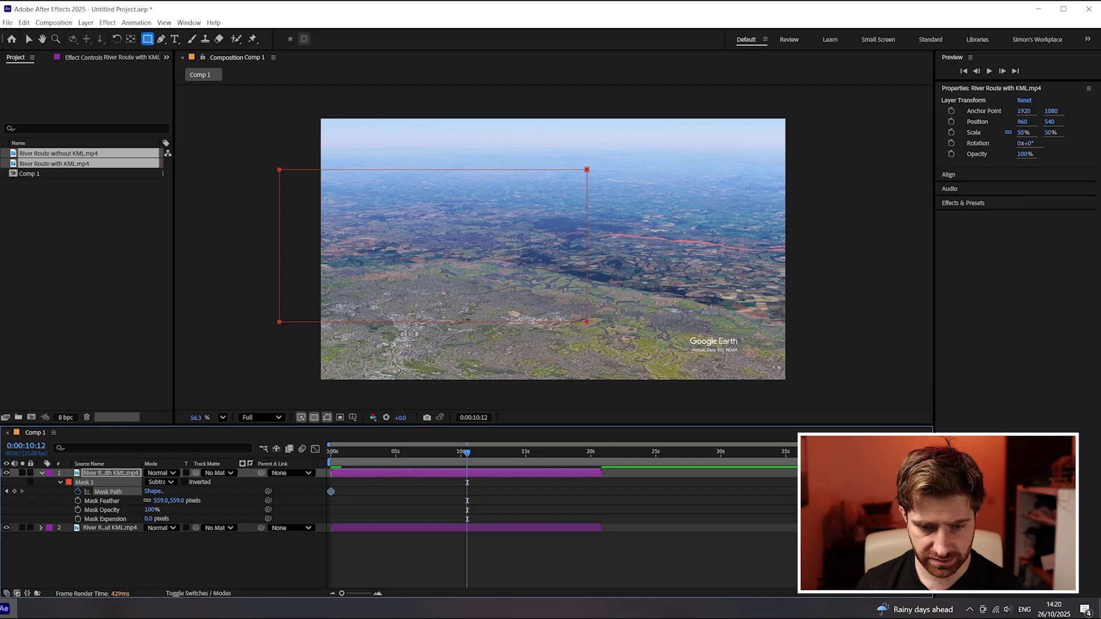
pyautogui.moveTo(468, 456); pyautogui.dragTo(552, 454)
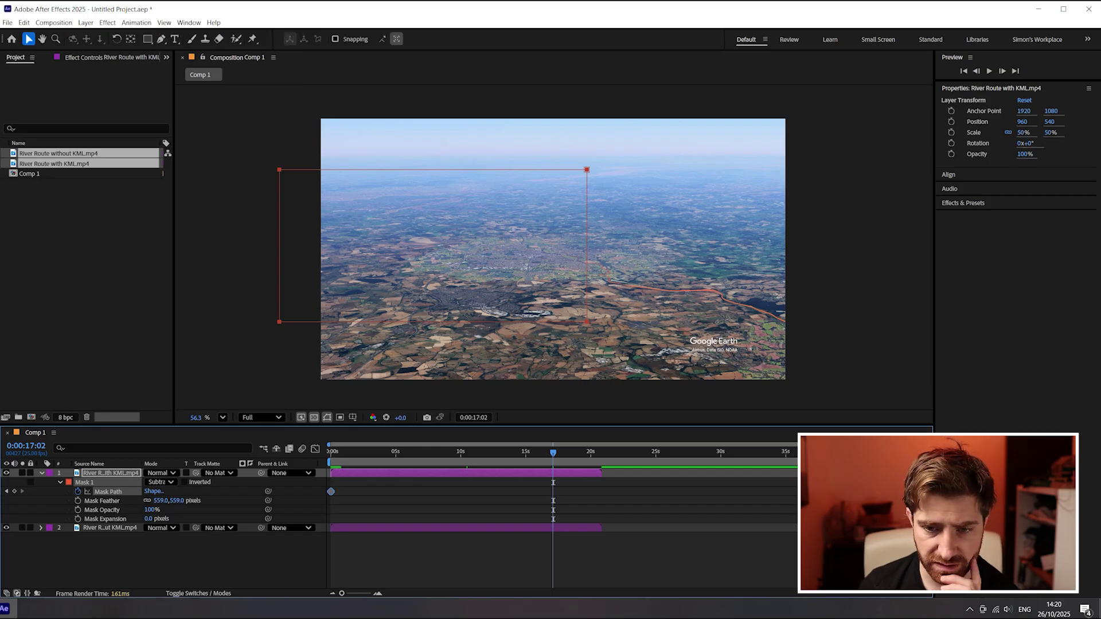
pyautogui.moveTo(552, 454); pyautogui.dragTo(582, 455)
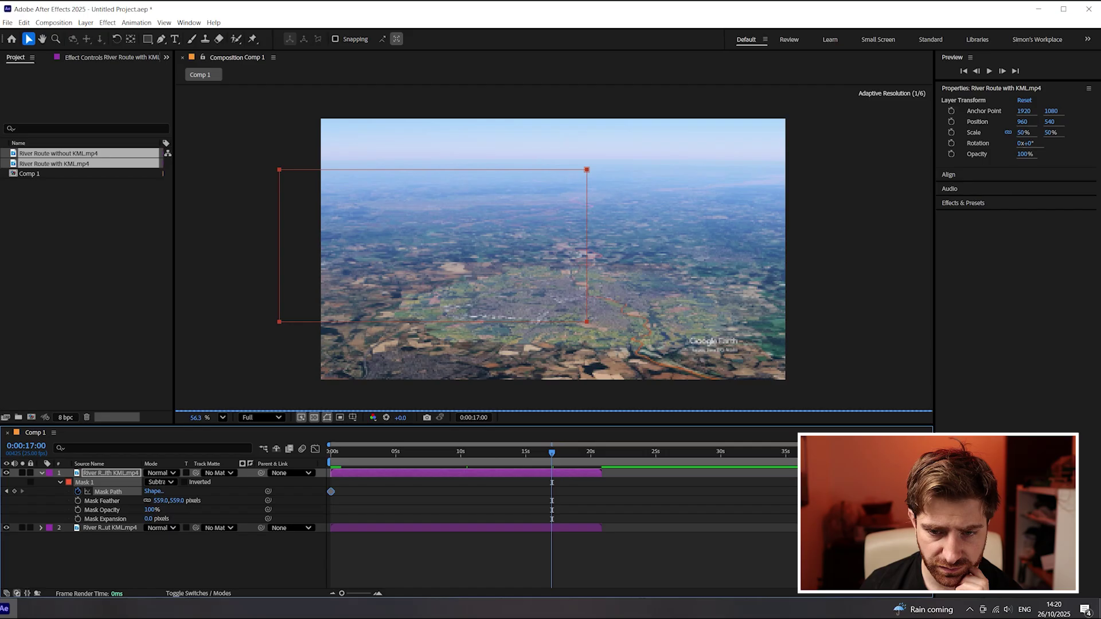
pyautogui.moveTo(551, 453); pyautogui.dragTo(540, 453)
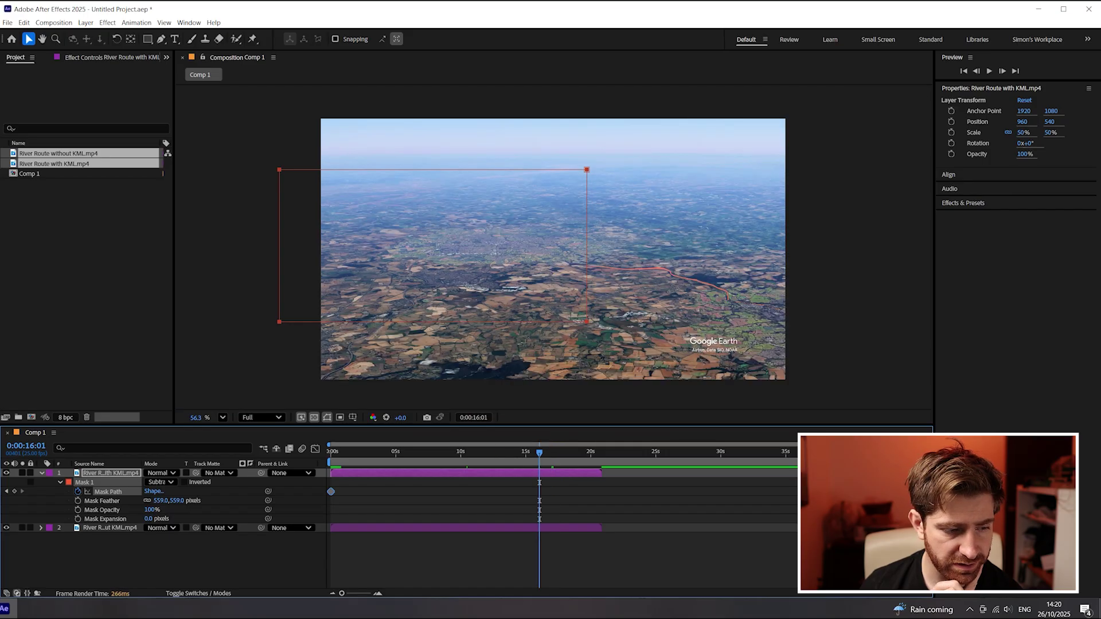
pyautogui.click(15, 491)
# Move the mask up and to the right at 0:00:18:10, and further up above the river route at 0:00:20:03.
pyautogui.moveTo(545, 453); pyautogui.dragTo(570, 453)
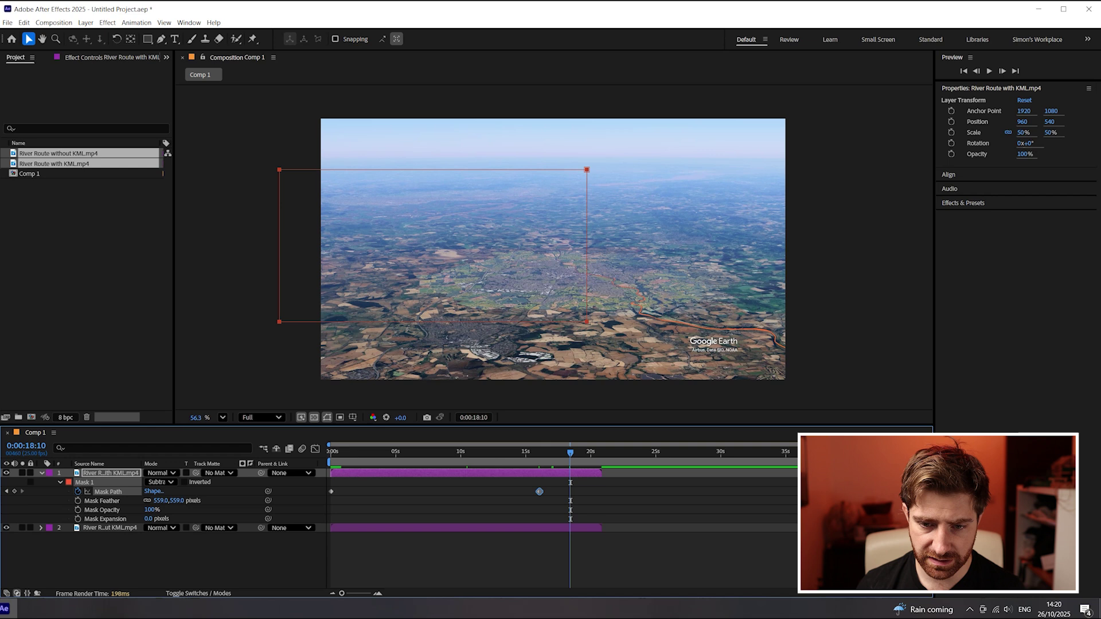
pyautogui.moveTo(588, 323); pyautogui.dragTo(685, 271)
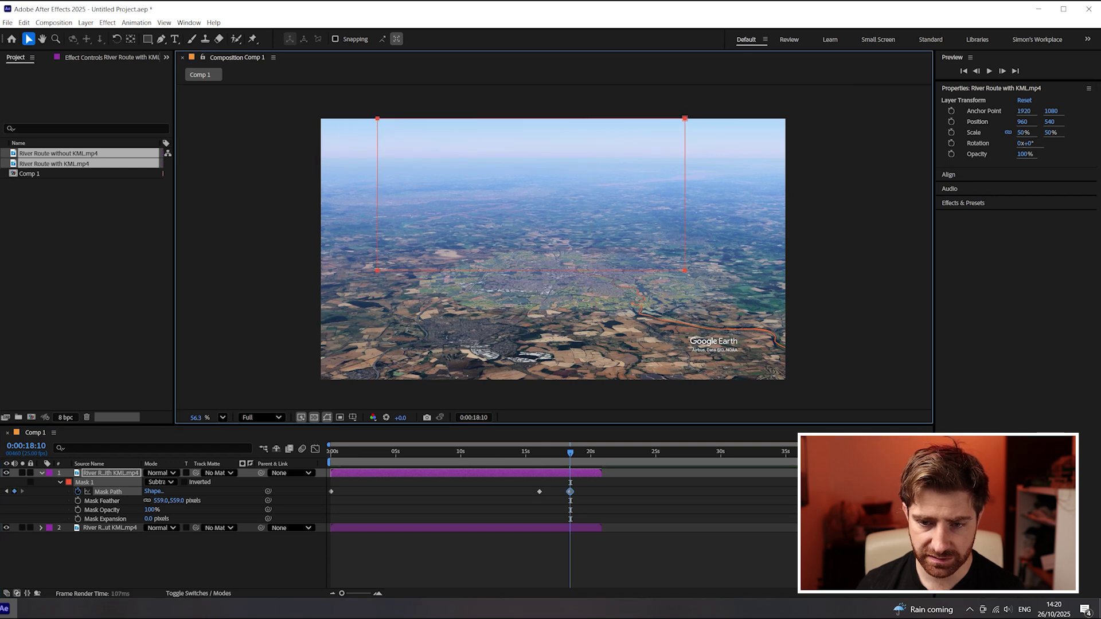
pyautogui.press('space')
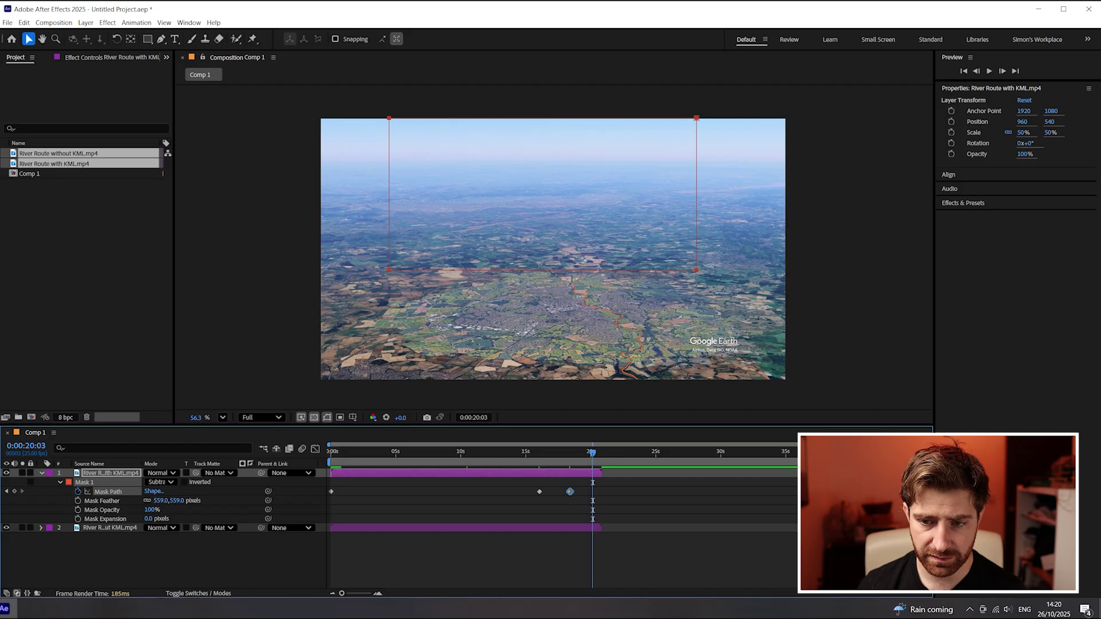
pyautogui.moveTo(696, 270); pyautogui.dragTo(717, 177)
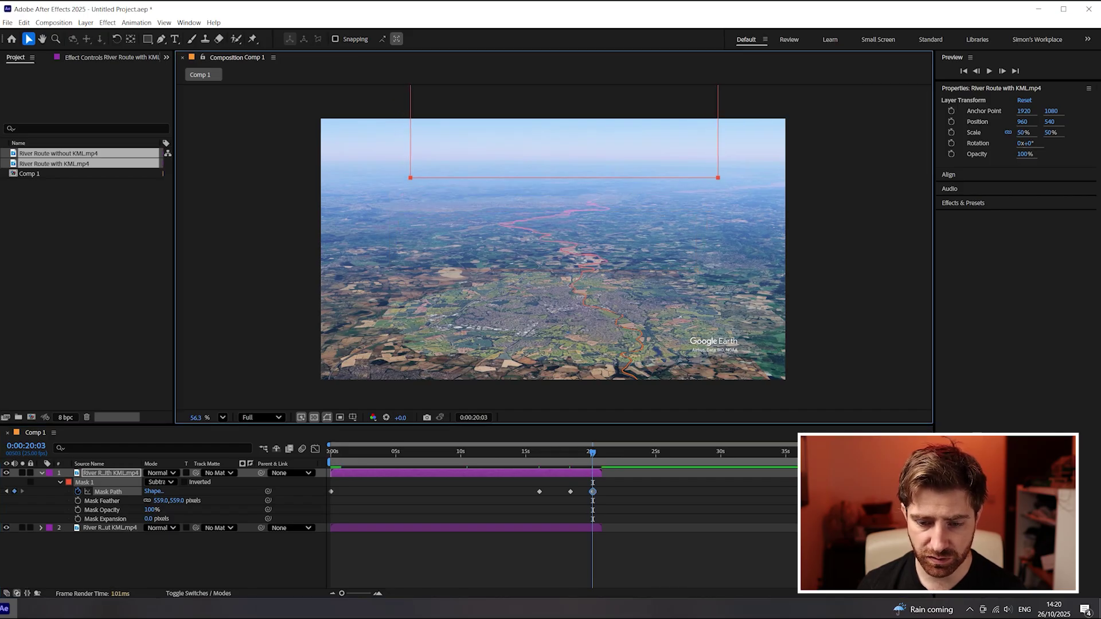
# Shift the last mask path keyframe to 0:00:20:21 and play the reveal from the start.
pyautogui.moveTo(592, 452); pyautogui.dragTo(601, 451)
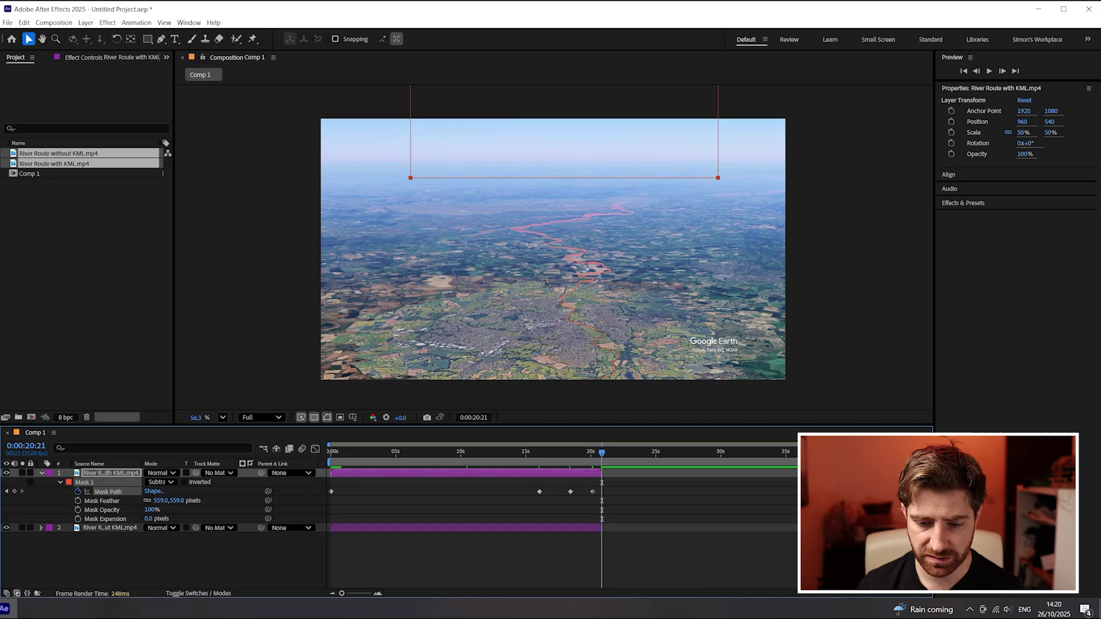
pyautogui.moveTo(591, 452); pyautogui.dragTo(330, 452)
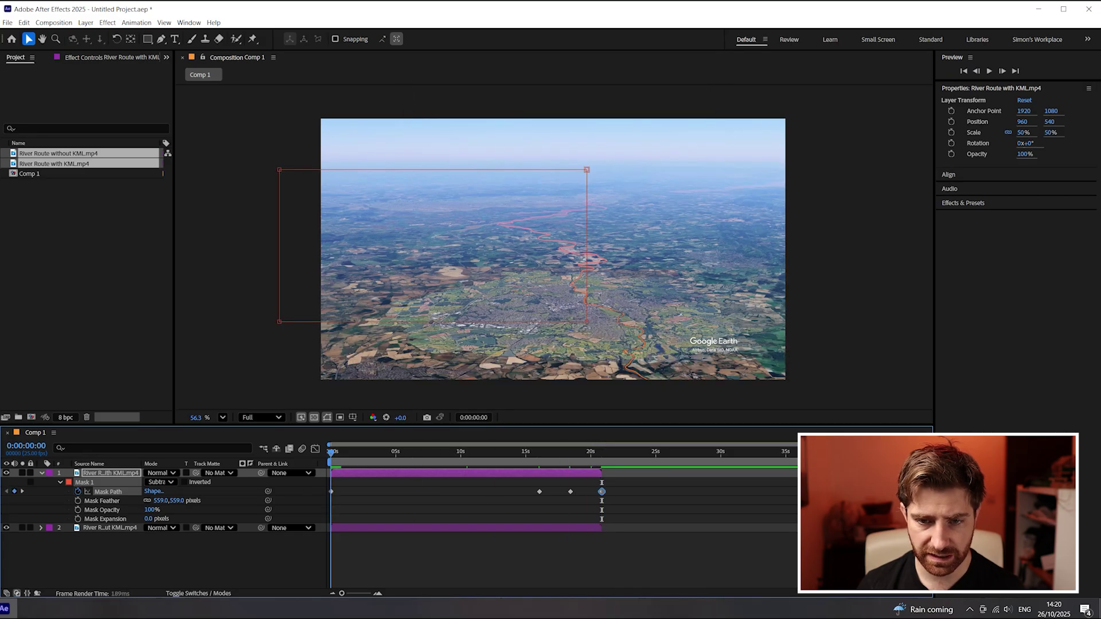
pyautogui.press('space')
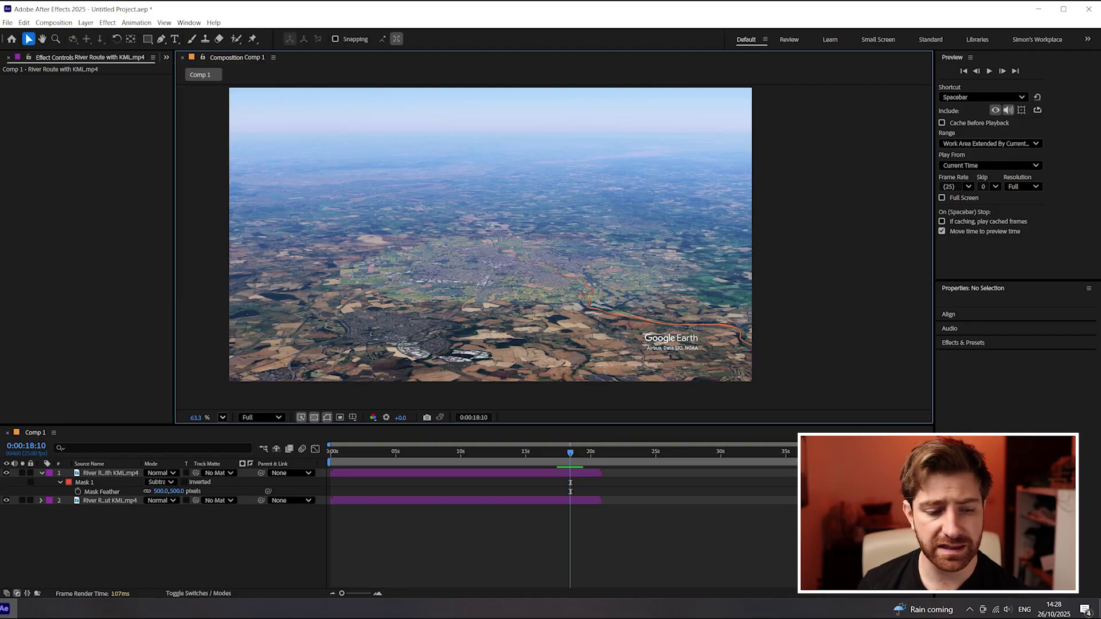
# Apply the Difference Matte effect to the River Route with KML layer.
pyautogui.click(110, 473)
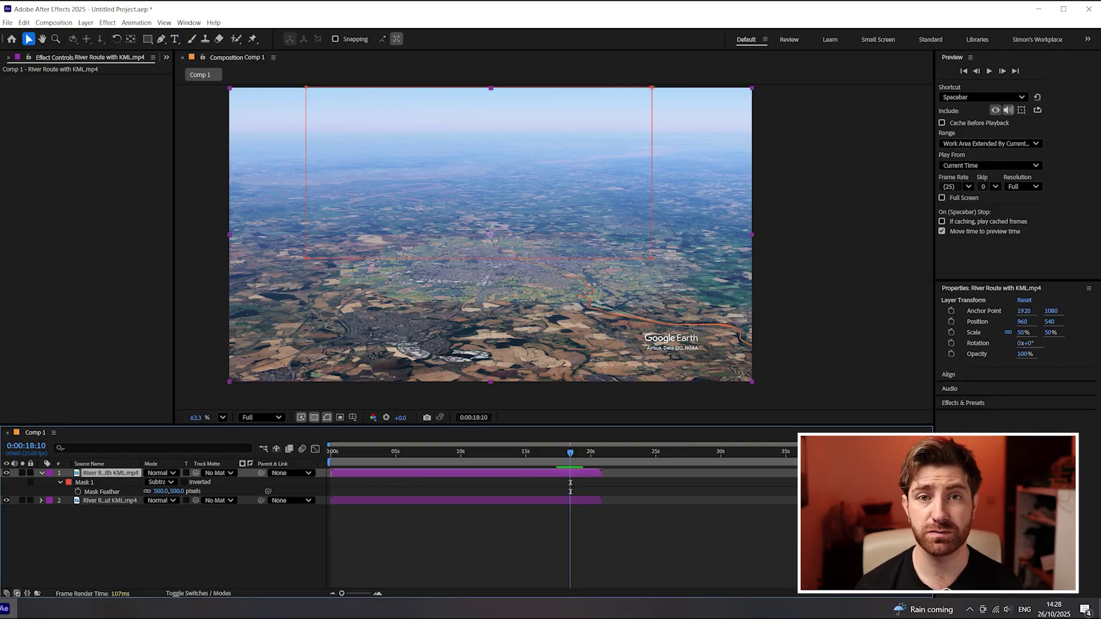
pyautogui.hotkey('ctrl', 'space')
pyautogui.write('diff')
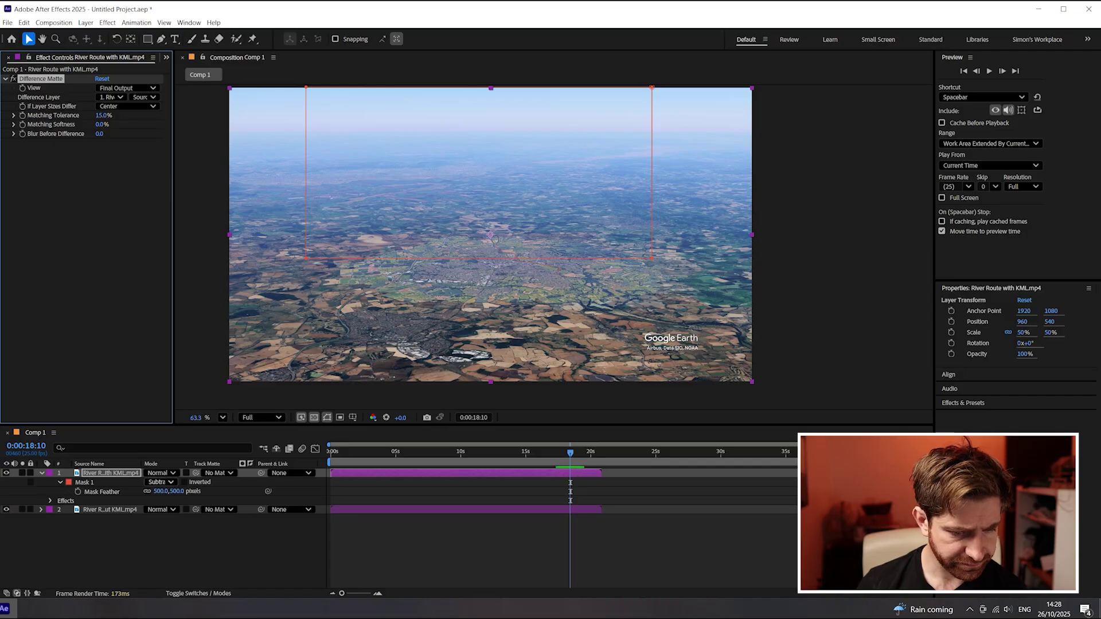
# Set the mask feather to 0 pixels and choose River Route without KML.mp4 as the Difference Matte's difference layer.
pyautogui.click(161, 491)
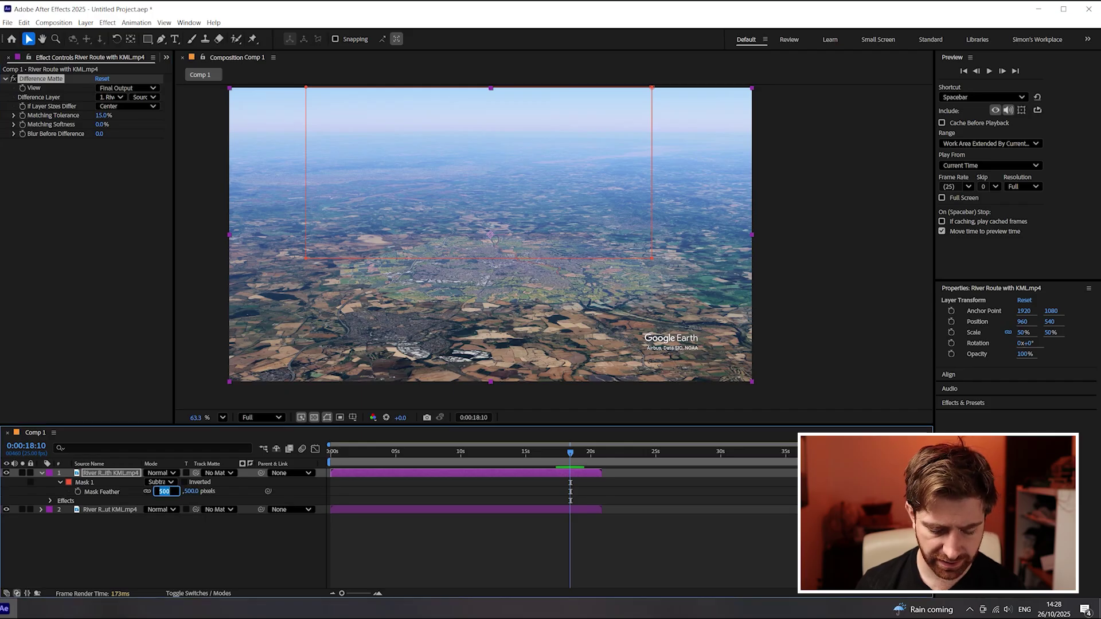
pyautogui.write('0')
pyautogui.press('Return')
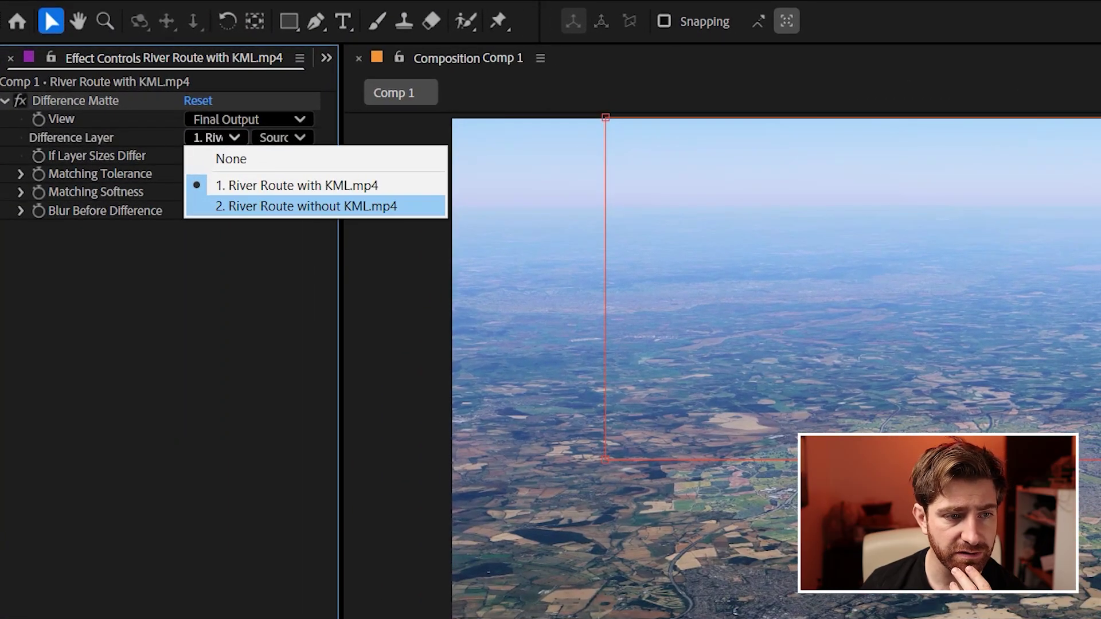
pyautogui.click(241, 206)
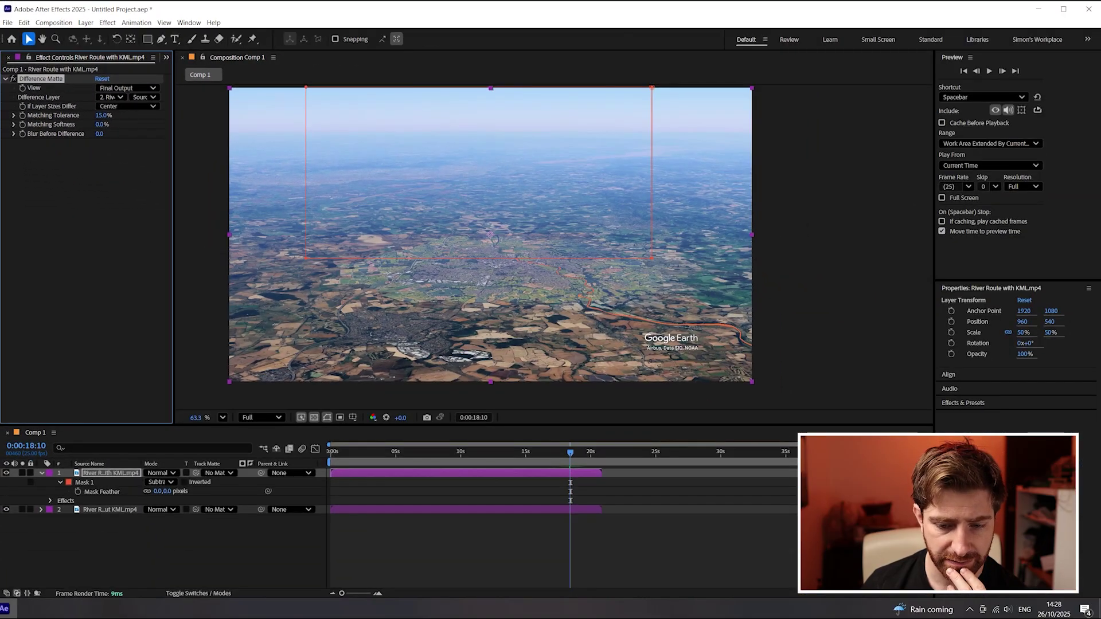
# Solo the River Route with KML layer and inspect the isolated route line around 0:00:10:20.
pyautogui.moveTo(490, 452); pyautogui.dragTo(407, 452)
pyautogui.click(22, 473)
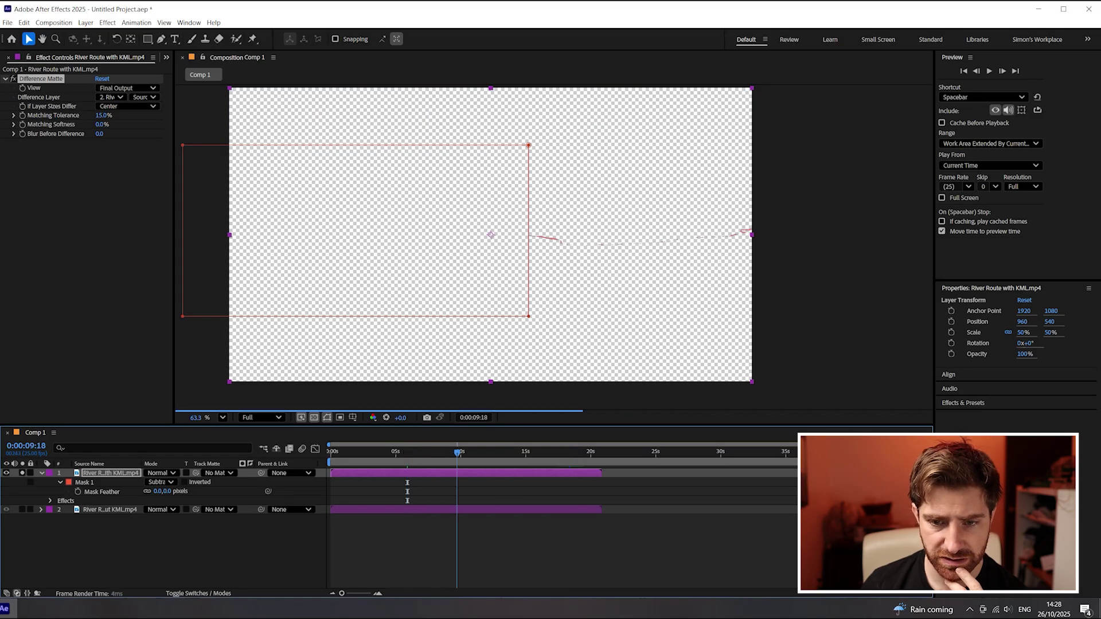
pyautogui.scroll(3, 631, 231)
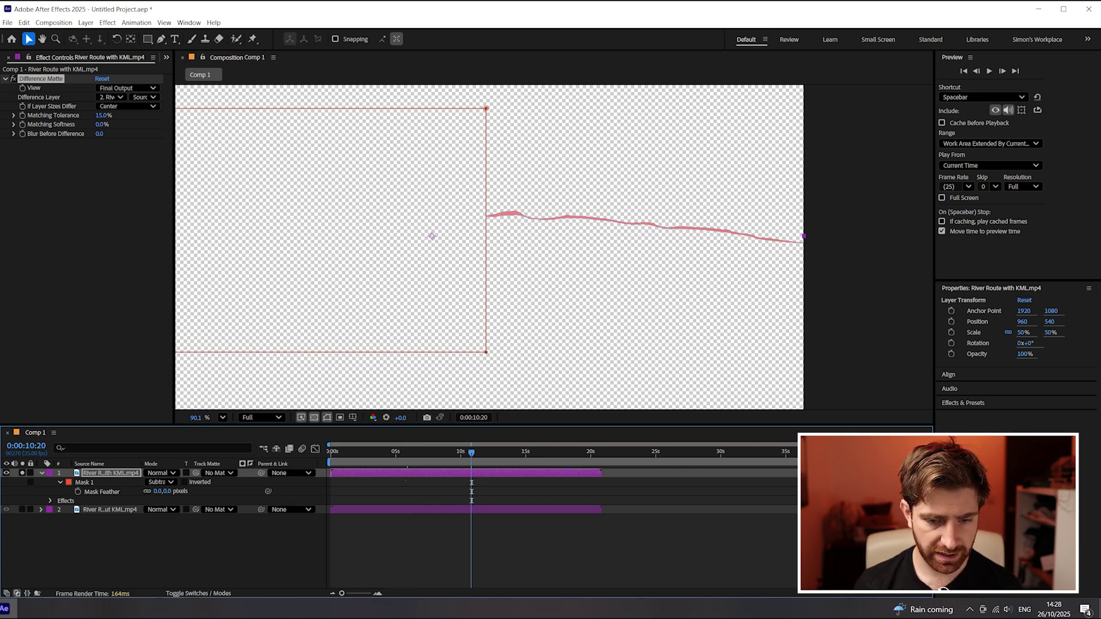
# Search the effects for "de" with the River Route with KML layer selected.
pyautogui.hotkey('ctrl', 'space')
pyautogui.write('de')
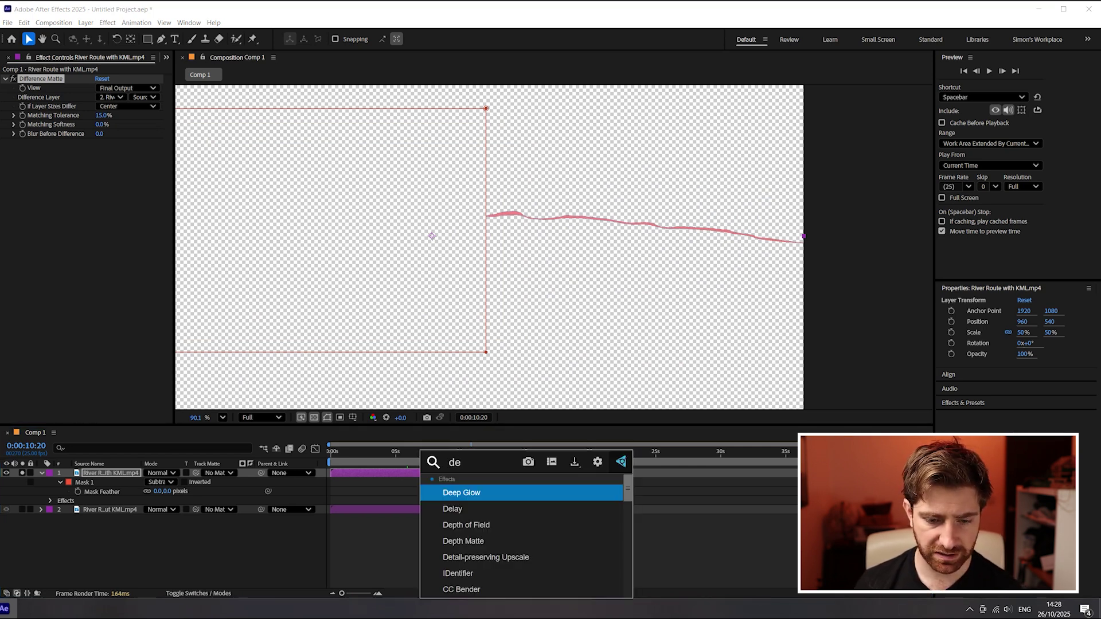